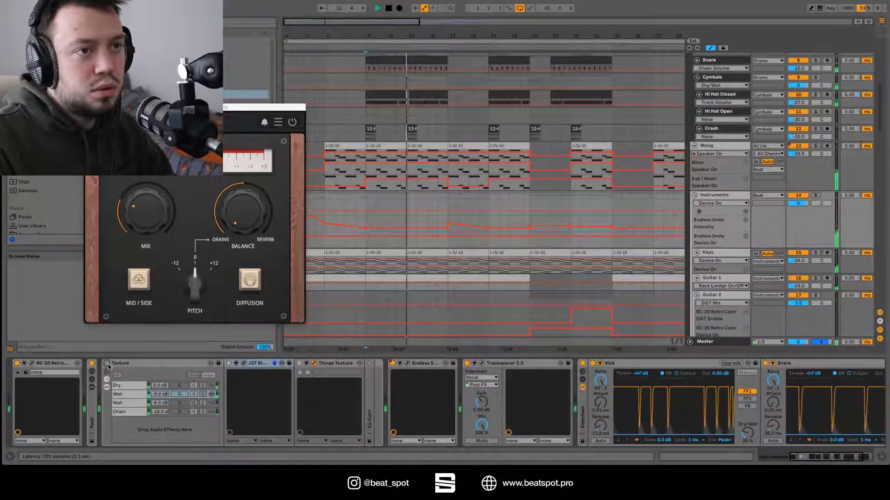
Compare the Instruments track's sound with the Texture rack switched on and off during playback
click(107, 364)
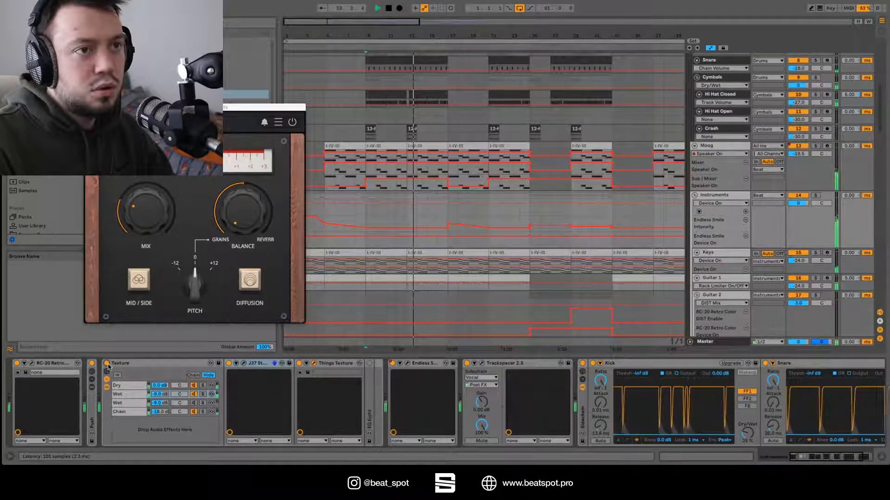
click(107, 364)
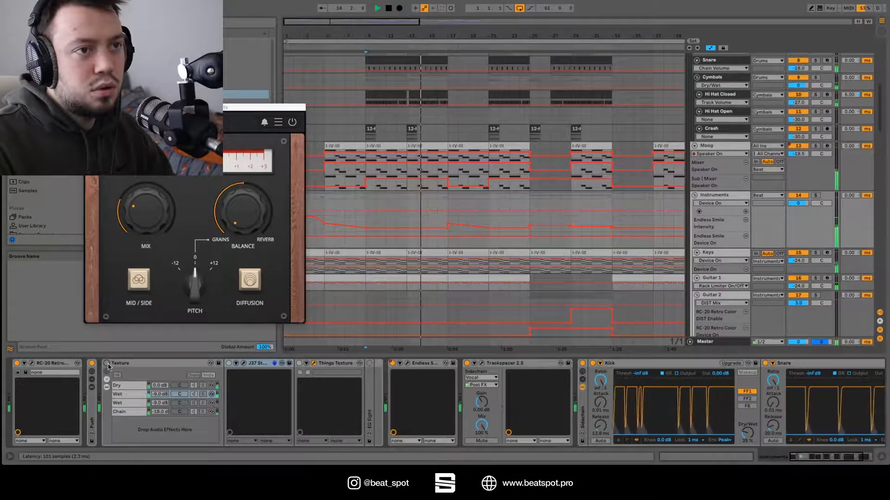
click(107, 365)
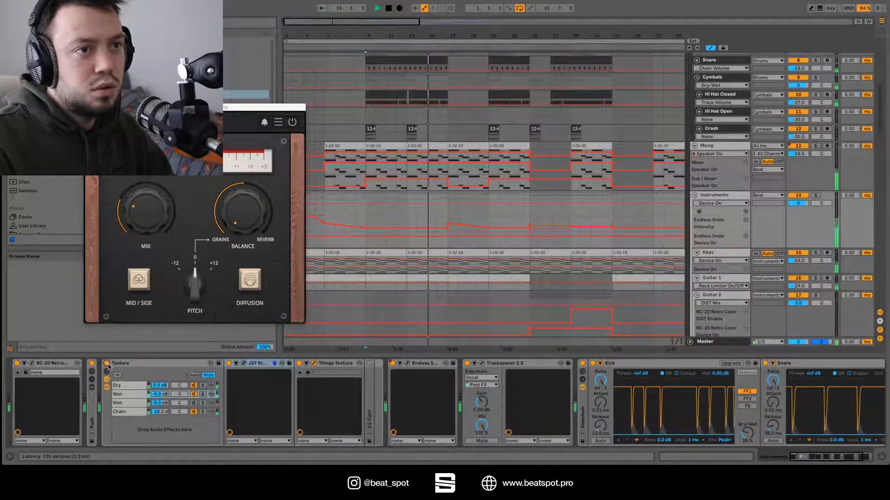
click(107, 364)
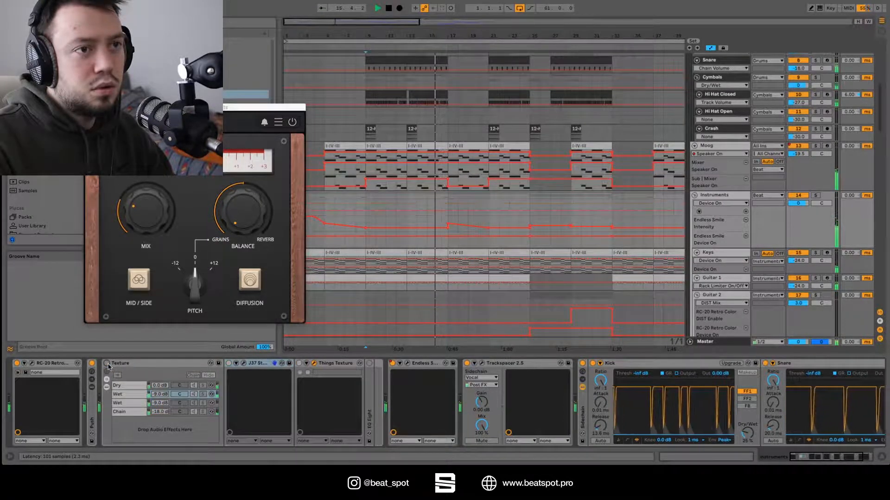
click(107, 365)
click(108, 364)
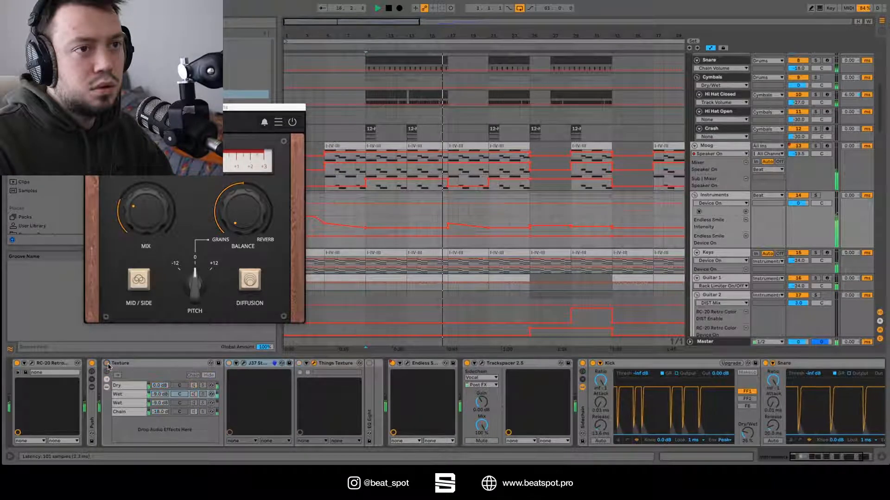
click(108, 364)
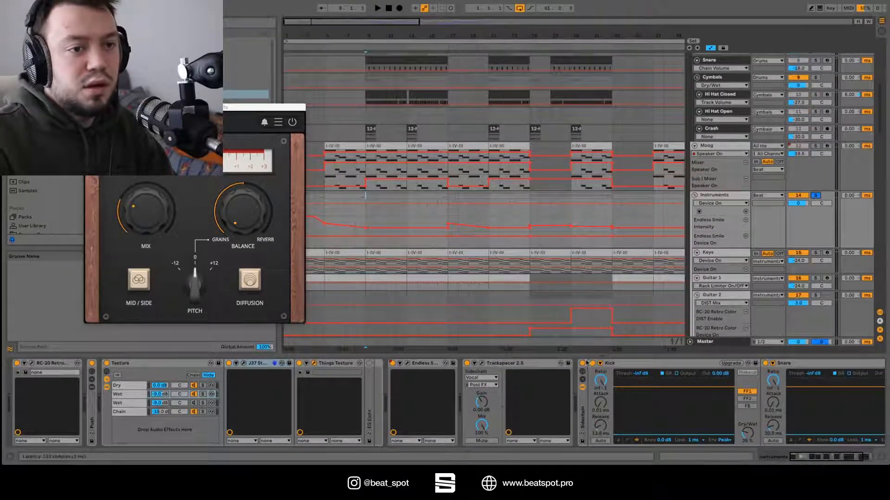
Bypass the Sidechain rack and Trackspacer 2.5 on the Instruments track and start playback
click(583, 363)
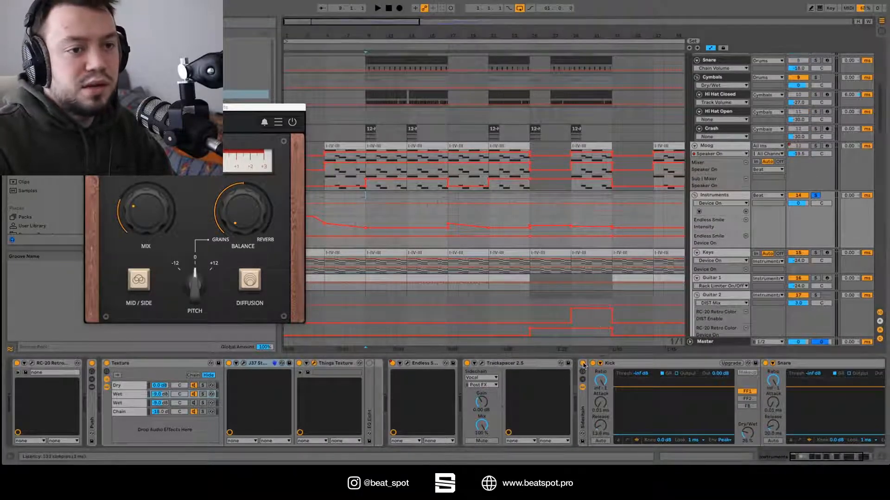
click(467, 363)
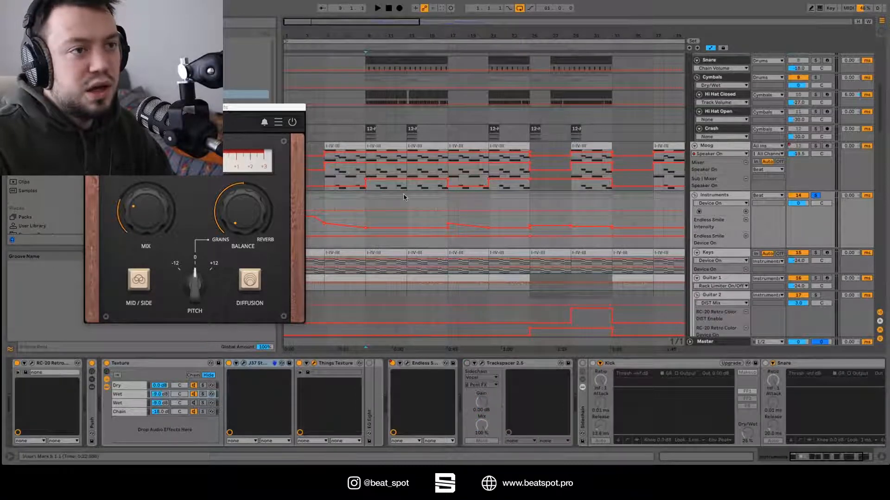
key(space)
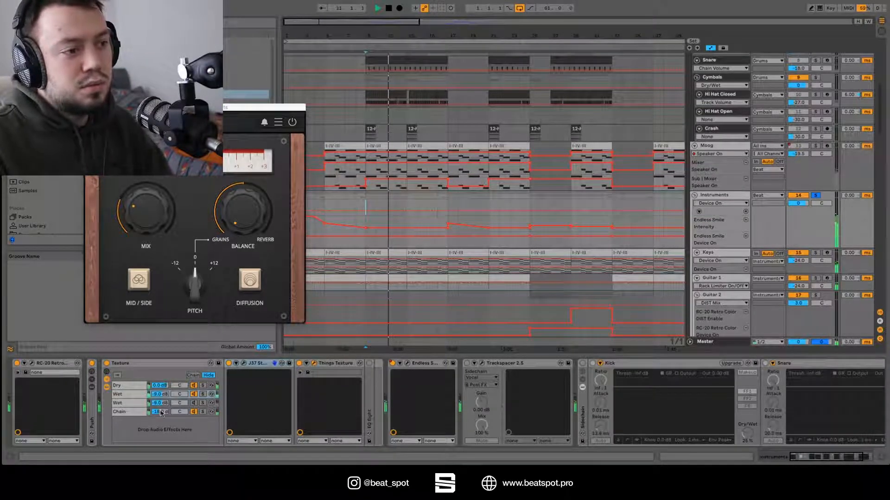
Compare the soloed Instruments group with the Texture rack on and off, with Sidechain and Trackspacer bypassed
click(107, 364)
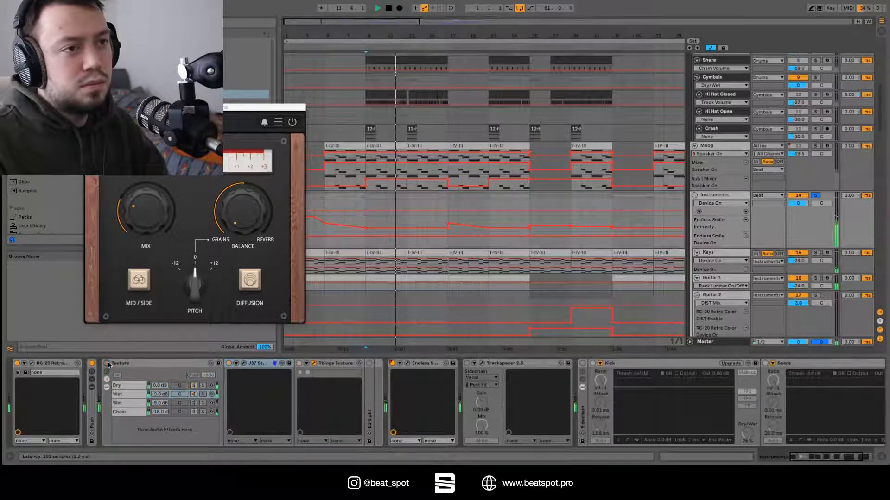
click(107, 364)
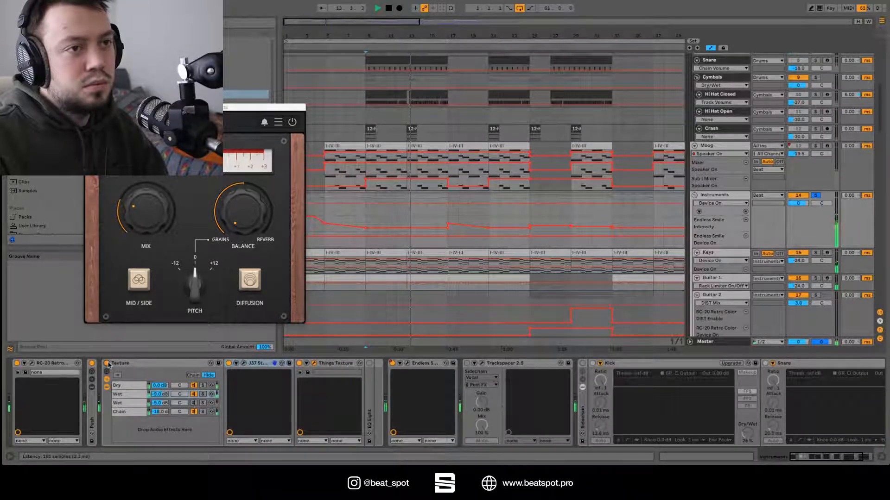
click(107, 363)
click(107, 363)
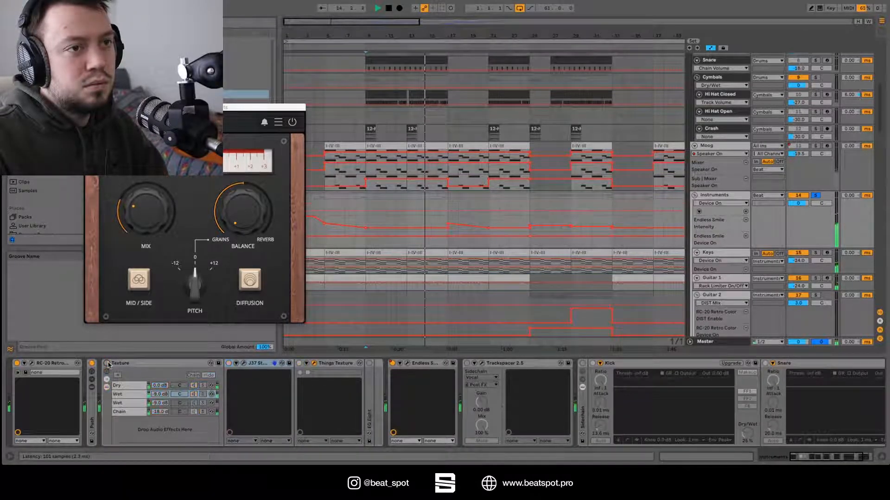
Audition the soloed first Wet chain, temporarily raising the Things Texture plugin's Mix to maximum
scroll(109, 365, right, 1)
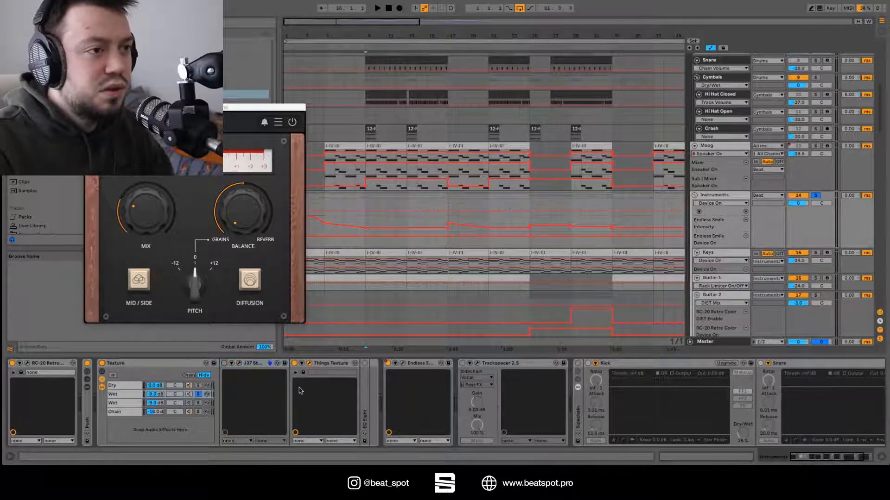
key(space)
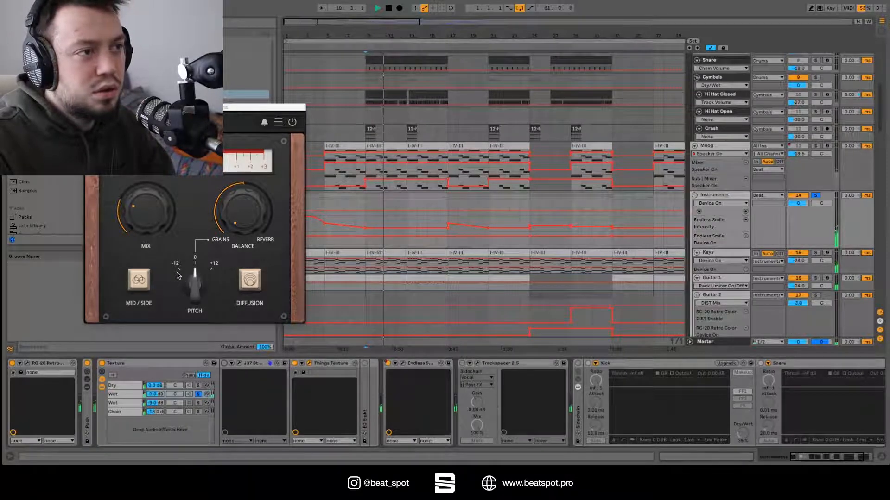
key(space)
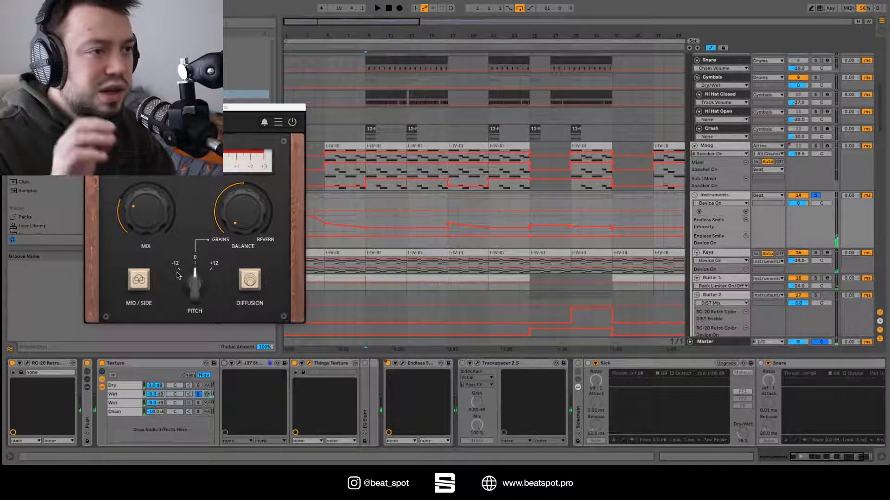
click(159, 212)
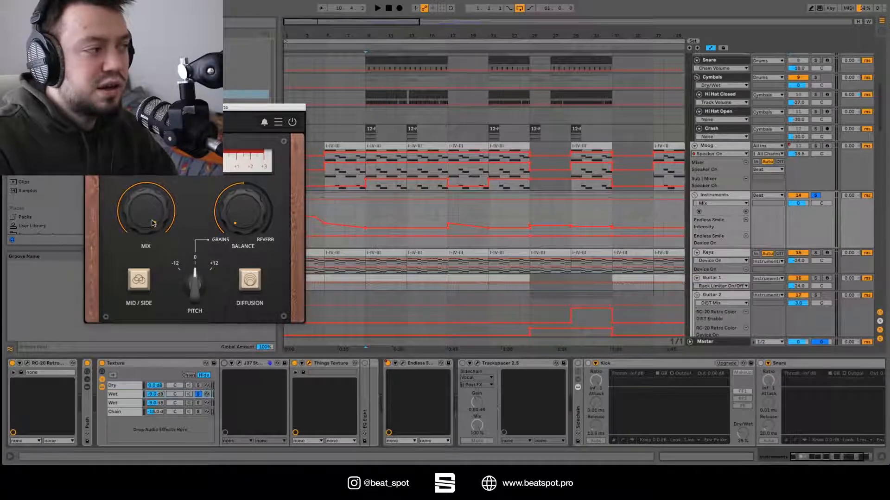
key(space)
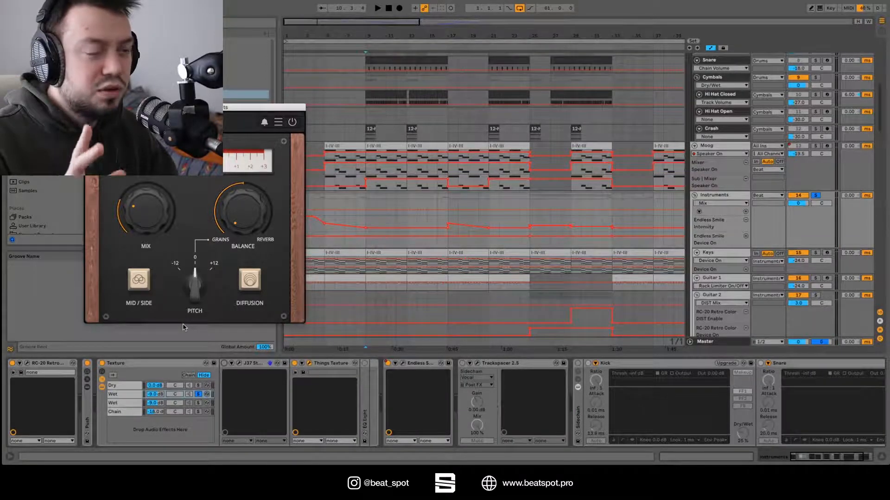
Enable J37 Stereo, bypass Things Texture, and compare the soloed Wet chain with J37 on and off
click(225, 363)
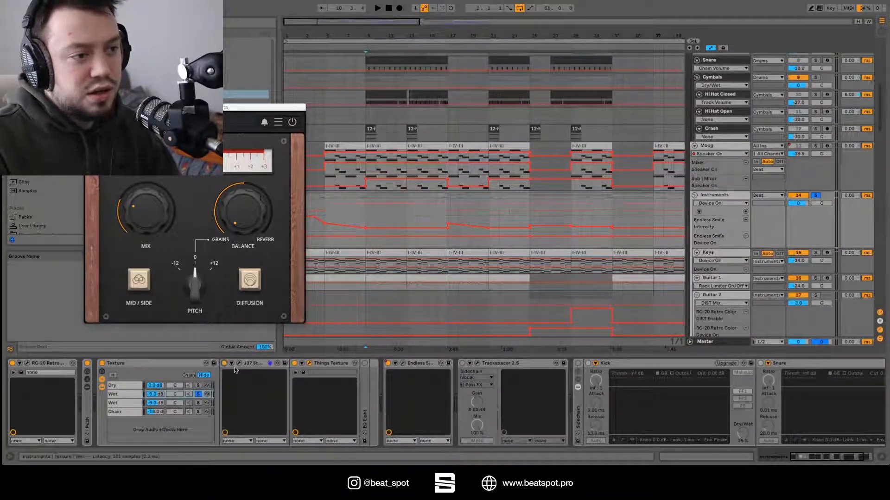
click(294, 364)
key(space)
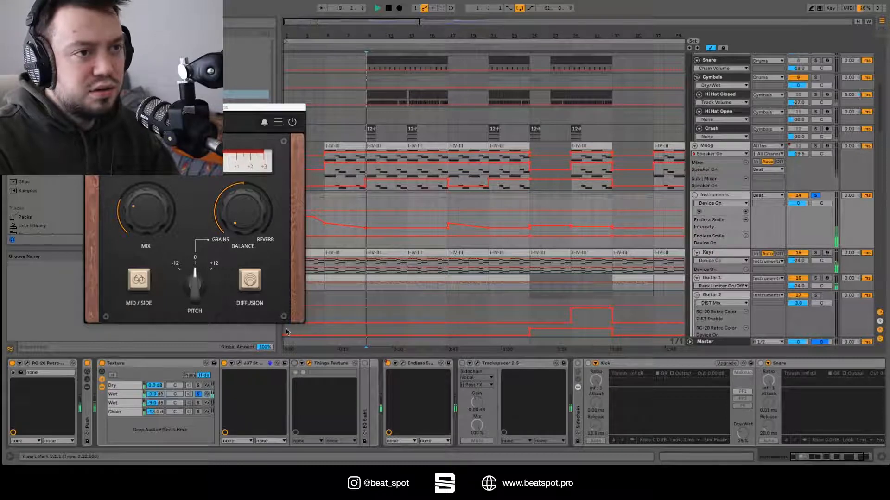
click(224, 364)
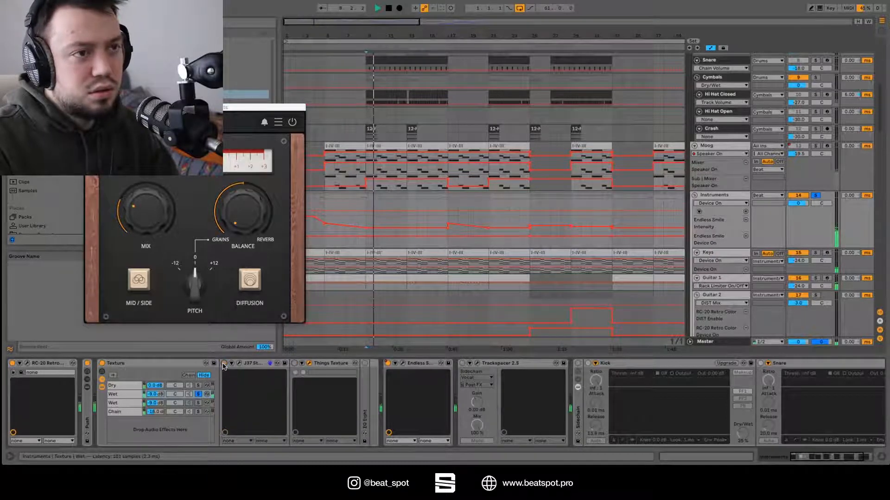
click(224, 364)
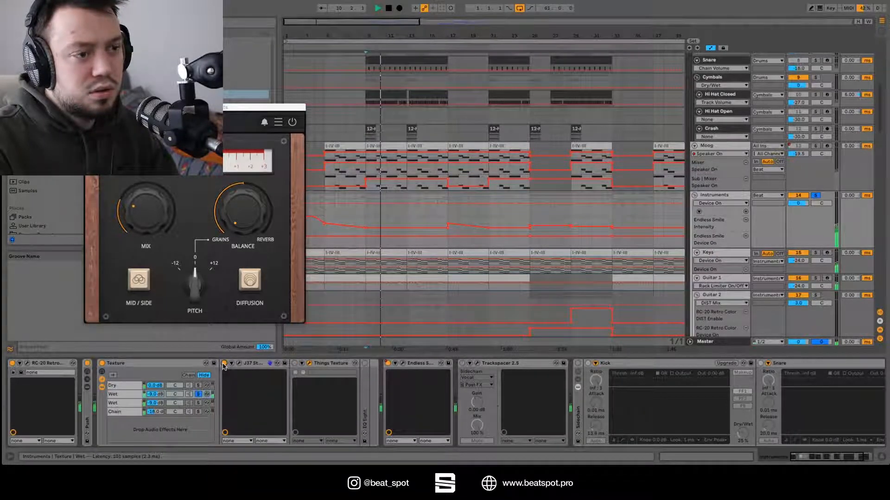
click(224, 364)
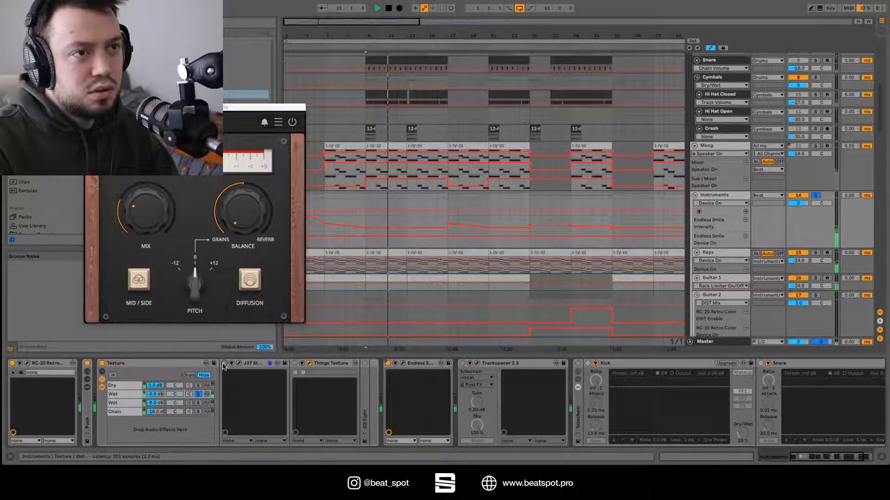
click(224, 364)
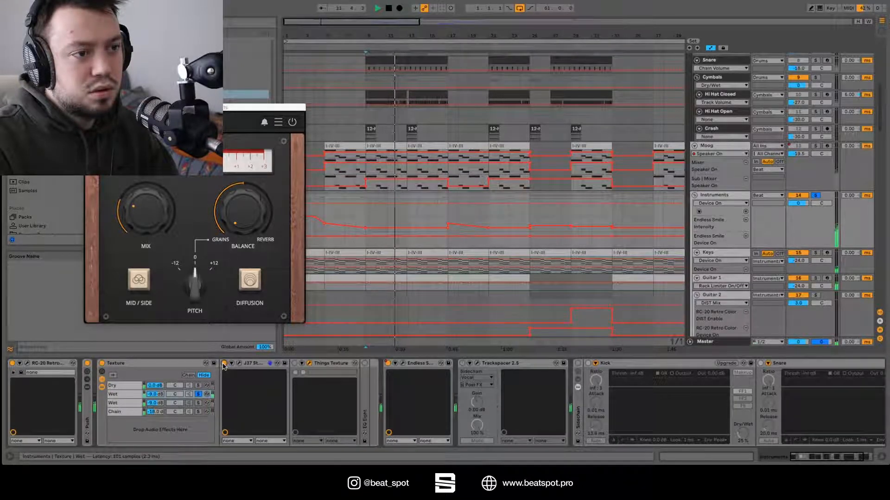
Re-enable Things Texture, expand EQ Eight and switch it on while listening to the Wet chain
click(293, 363)
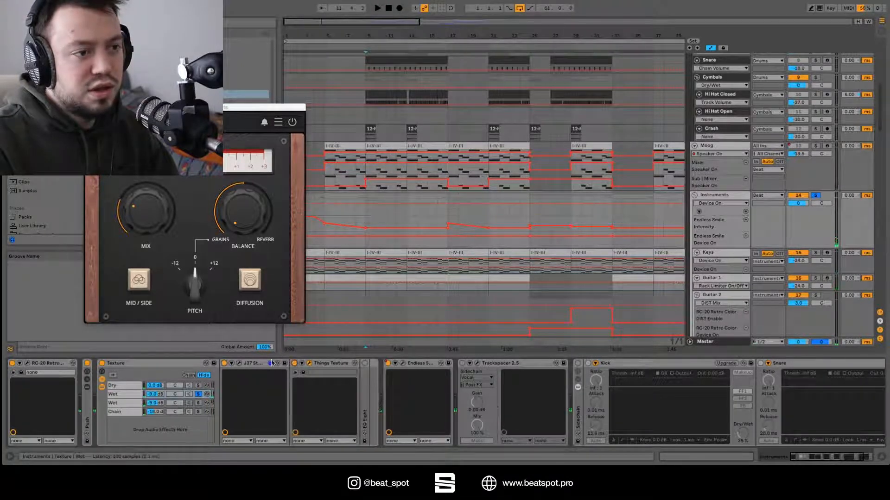
key(space)
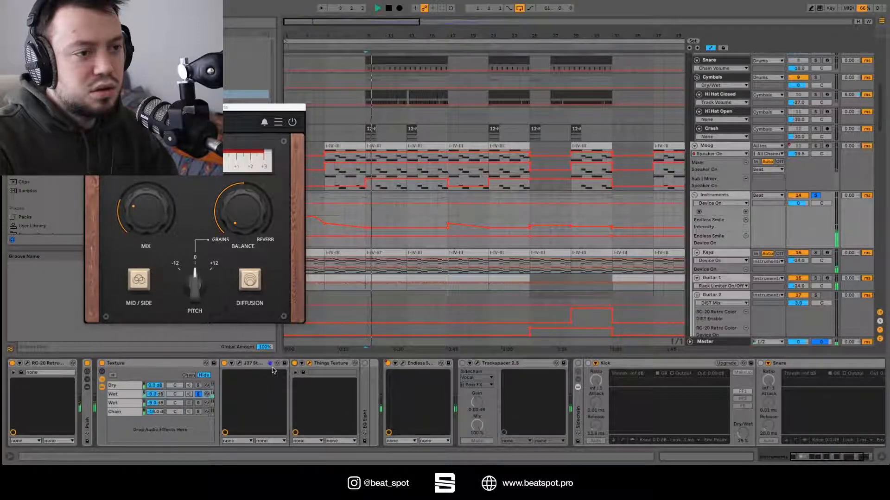
double_click(366, 369)
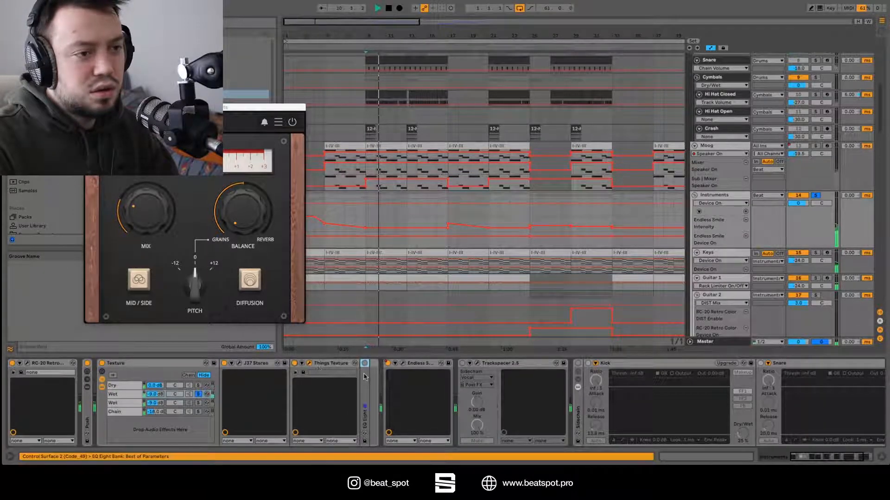
click(365, 363)
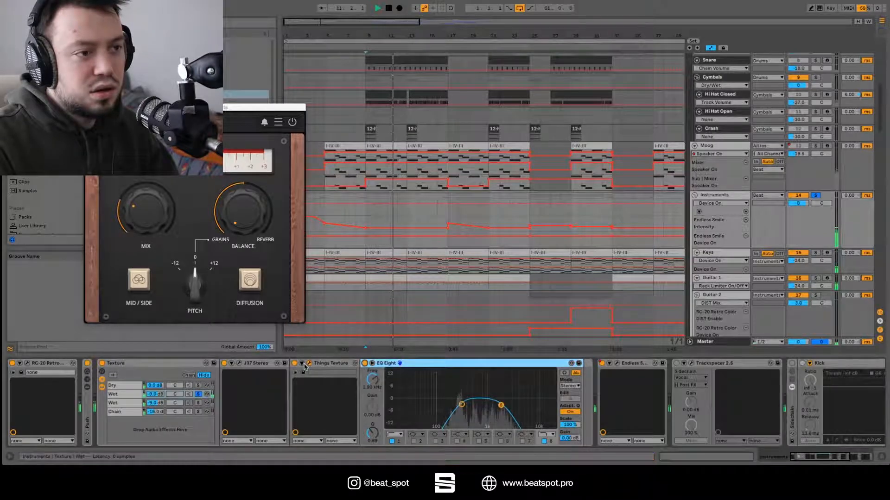
key(space)
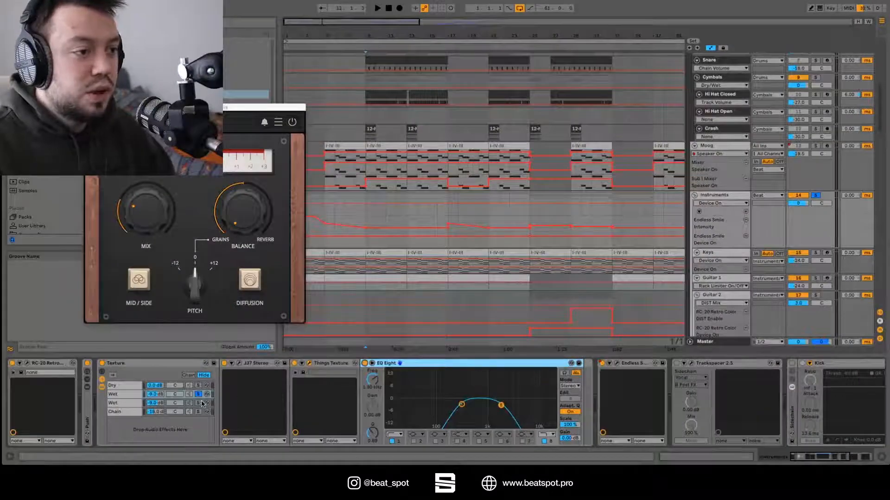
Switch off J37 Stereo and EQ Eight in the first Wet chain and play that chain soloed
click(198, 403)
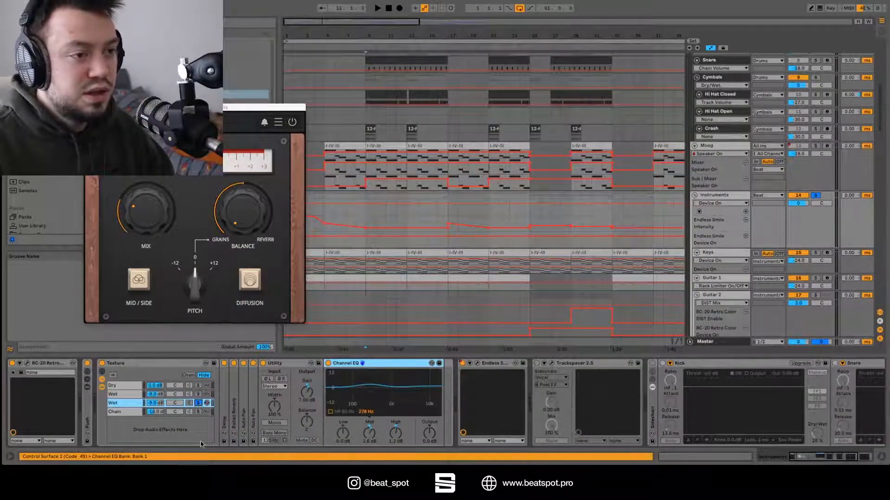
click(119, 393)
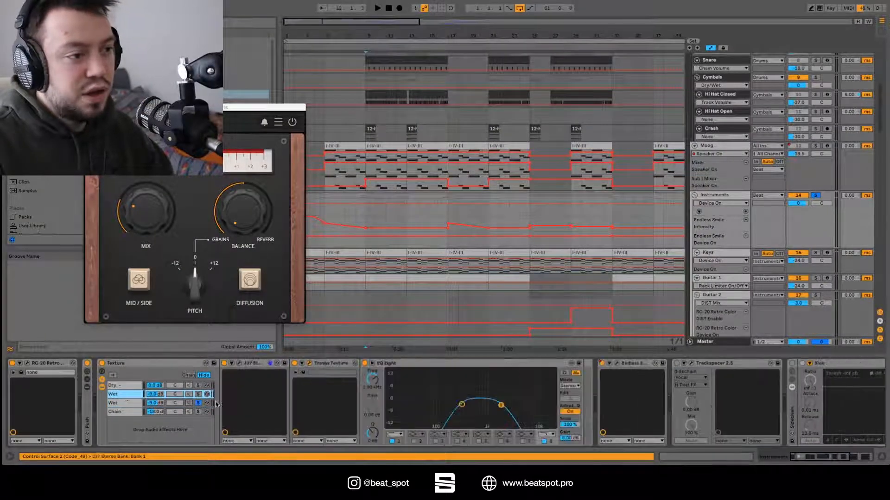
click(224, 364)
click(365, 364)
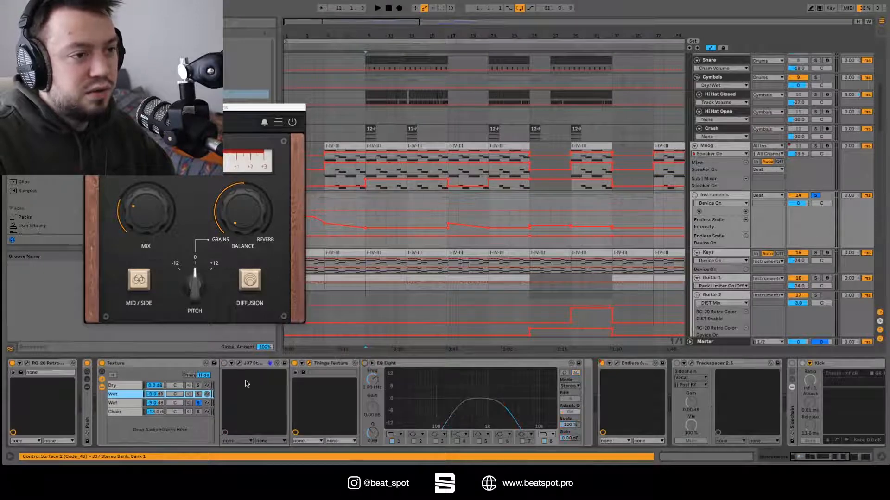
click(198, 394)
key(space)
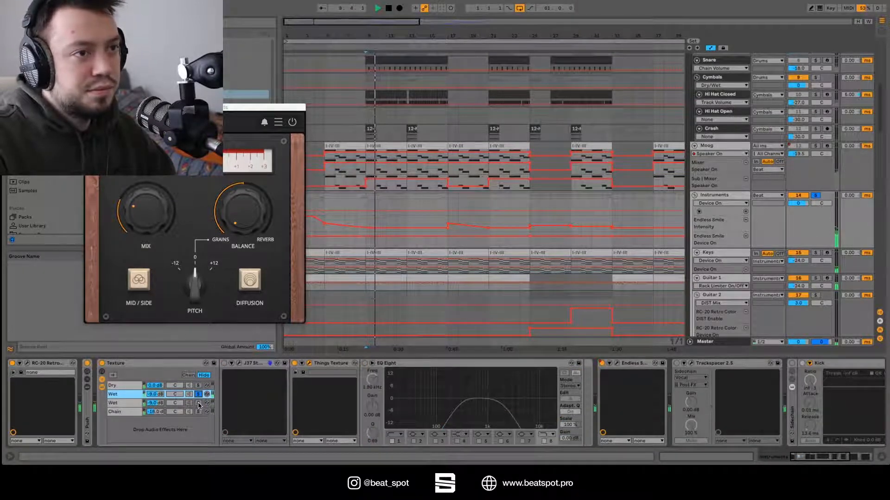
Solo the second Wet chain to audition it, and expand its Ballad Reverb device
click(199, 403)
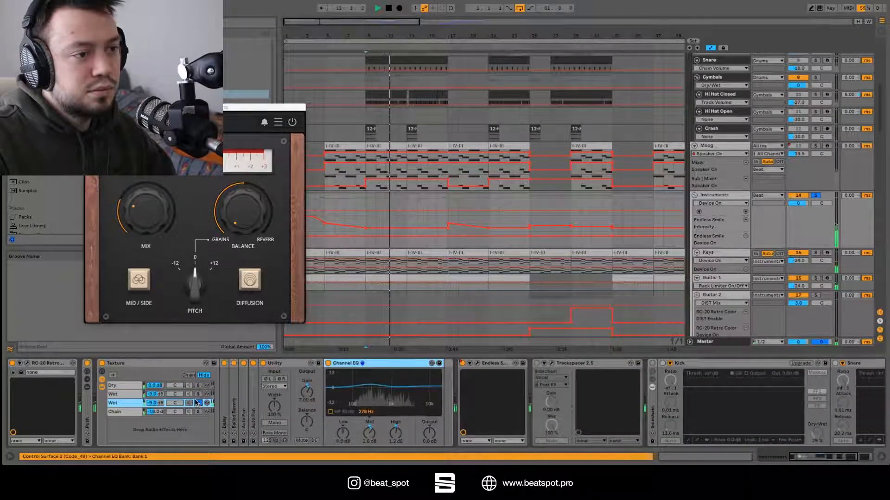
key(space)
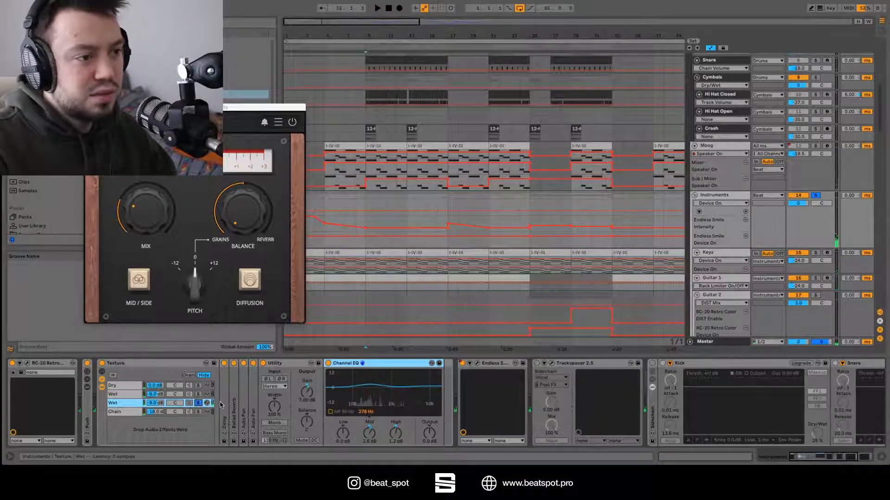
double_click(235, 399)
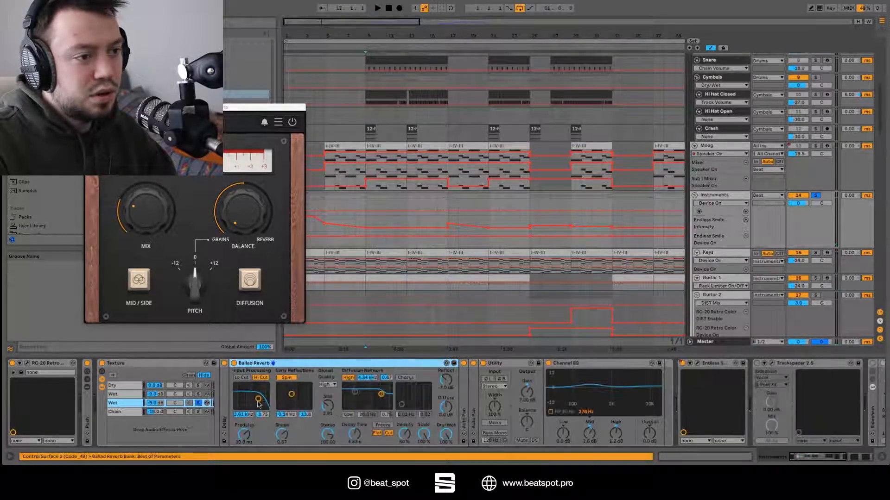
Play the soloed second Wet chain while adjusting Ballad Reverb's size and decay time, comparing it with the first Wet chain
click(332, 411)
key(space)
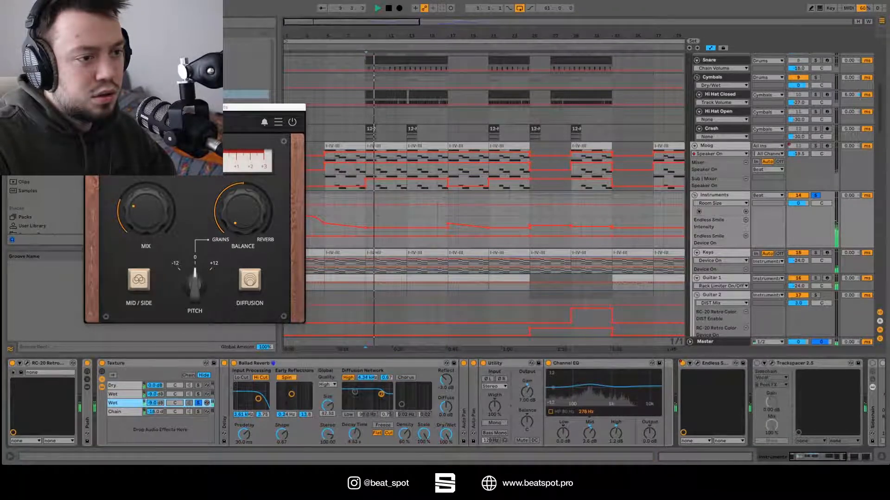
click(199, 394)
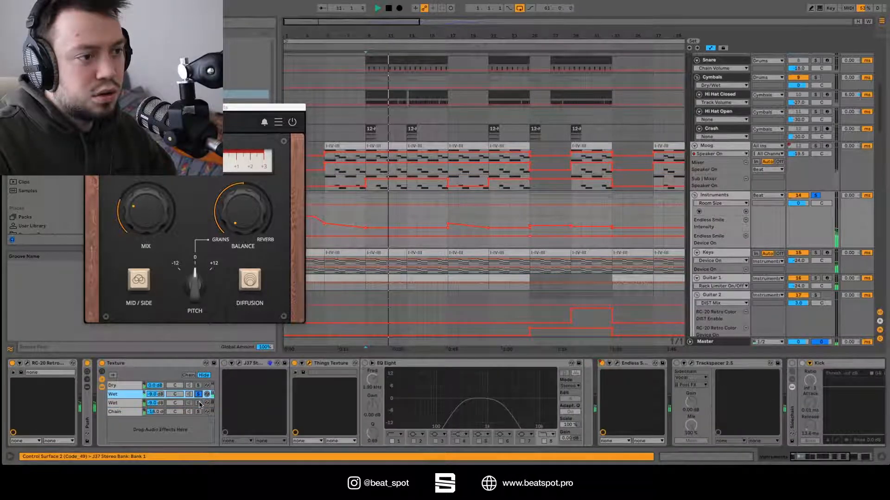
click(200, 402)
mouse_move(354, 433)
mouse_down()
mouse_move(353, 458)
mouse_move(354, 417)
mouse_up()
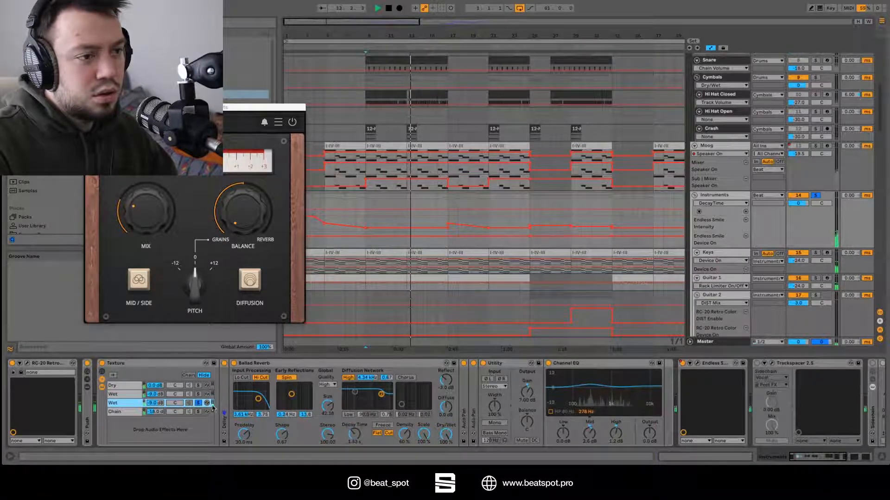
Compare the two Wet chains soloed again, set Ballad Reverb's size to about 5.43, and restart playback
click(202, 395)
click(202, 403)
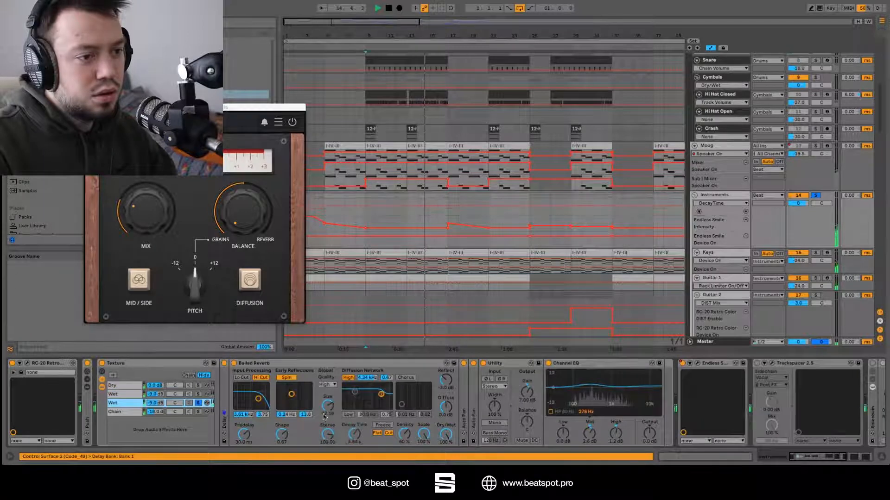
mouse_move(327, 406)
mouse_down()
mouse_move(327, 431)
mouse_move(328, 402)
mouse_up()
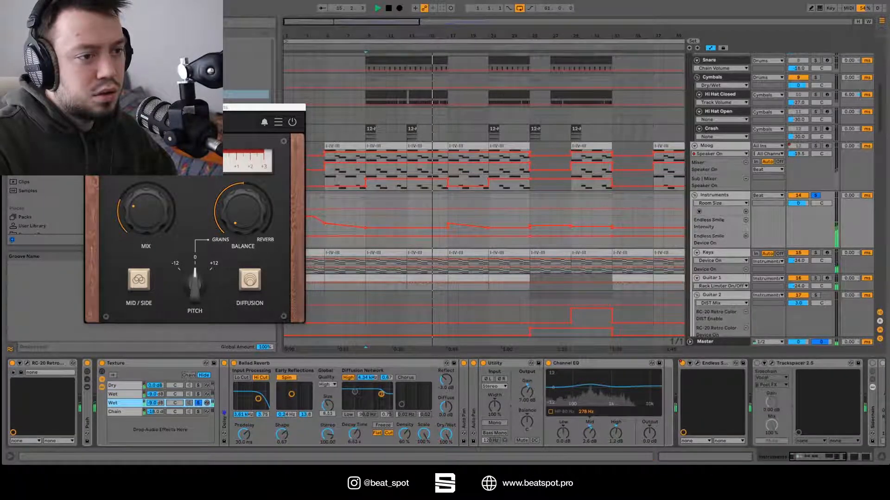
key(space)
key(space)
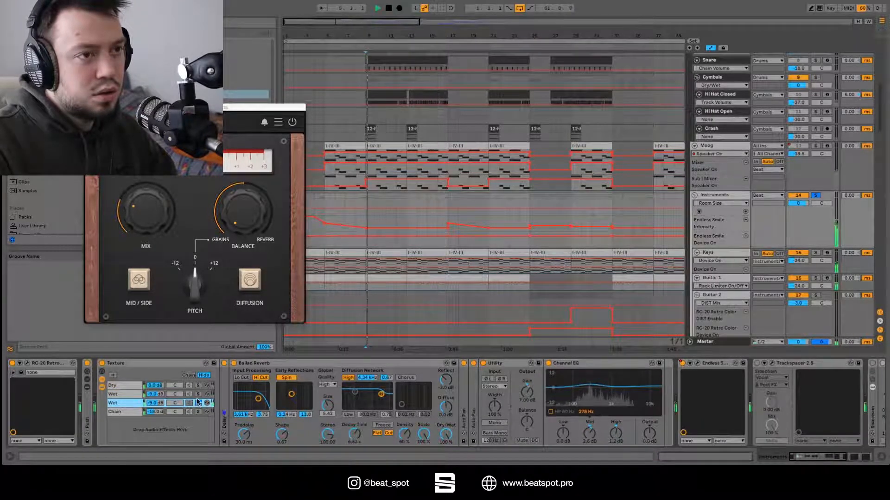
Raise the Things Texture mix to full and solo the two Wet chains alternately to compare their sound
click(197, 394)
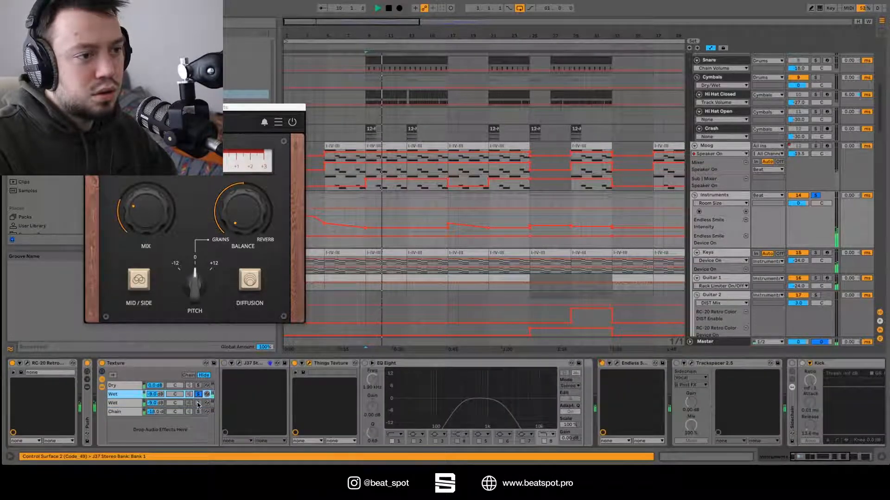
key(space)
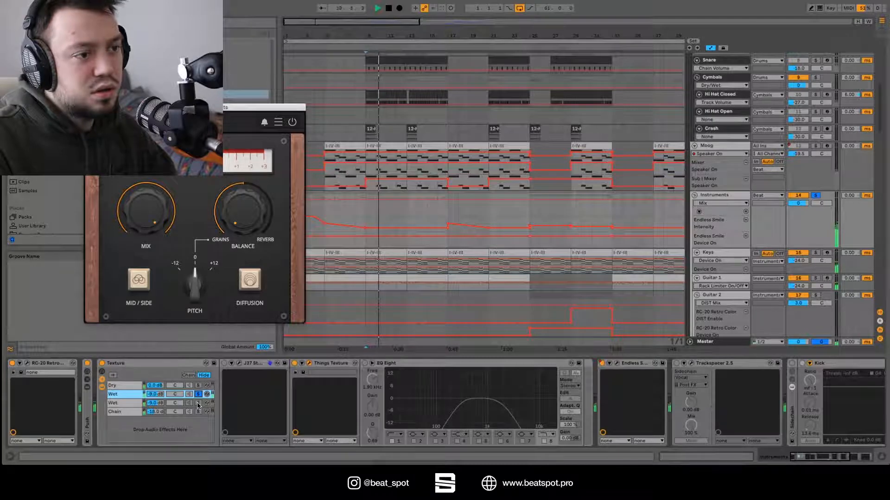
click(198, 403)
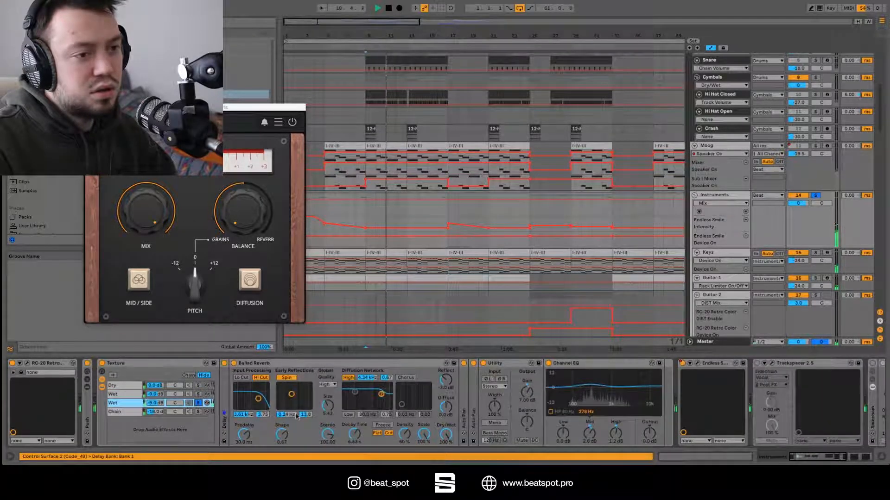
click(200, 394)
click(198, 403)
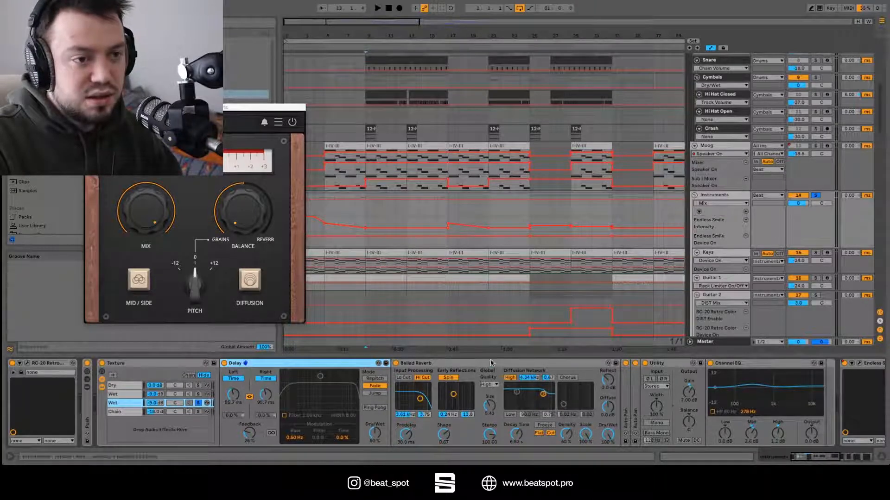
Fold Ballad Reverb and unfold the two Auto Pan devices in the second Wet chain to examine their settings
double_click(417, 363)
double_click(407, 391)
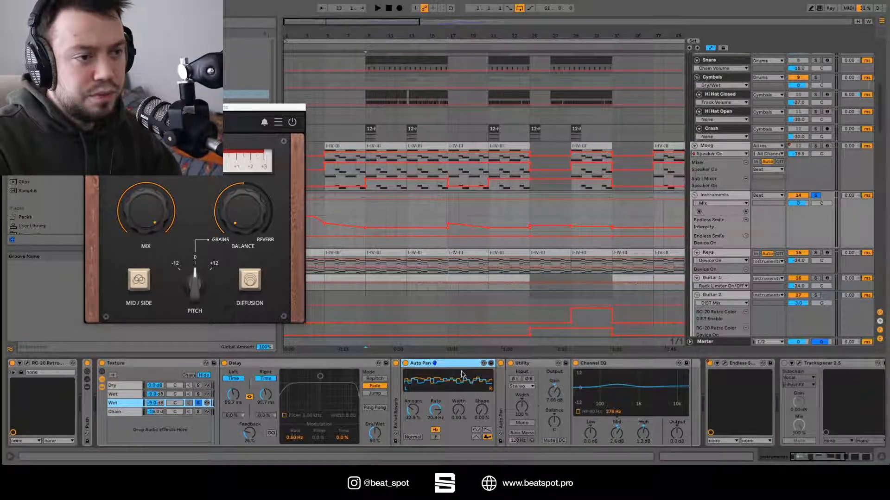
key(ctrl+d)
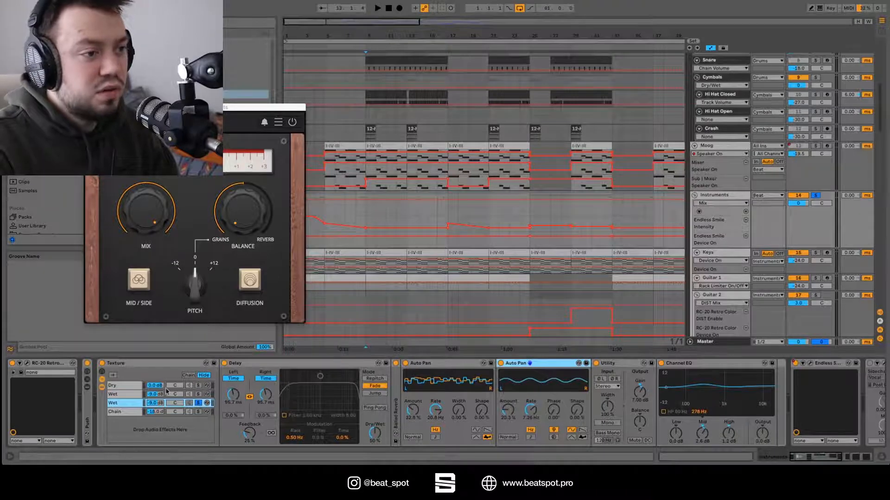
Fold Delay, both Auto Pans, Utility and Channel EQ in the second Wet chain
double_click(269, 365)
double_click(270, 365)
click(269, 365)
double_click(269, 364)
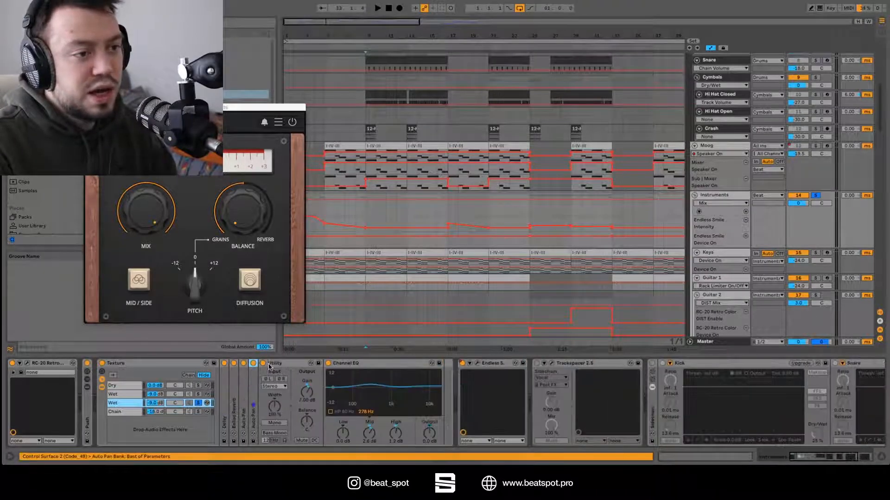
double_click(290, 368)
double_click(290, 368)
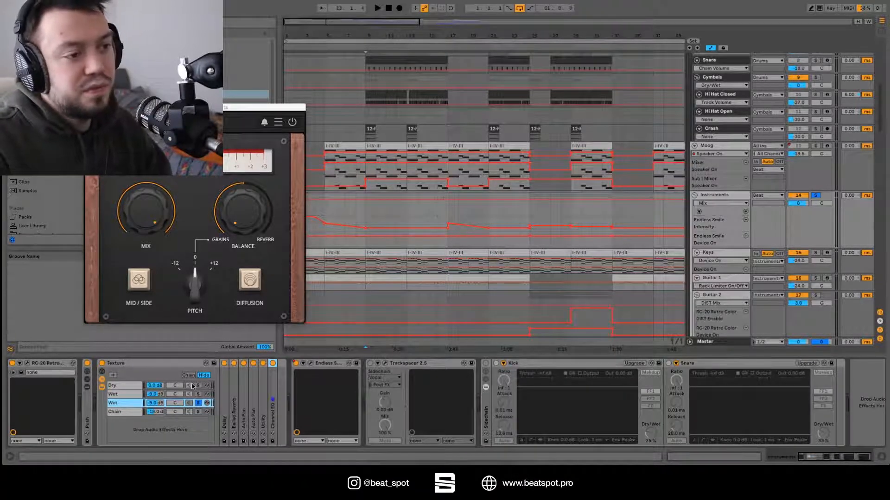
Lower the Things Texture mix, and place the playback start in the Instruments track where the drums enter
drag(142, 210, 166, 310)
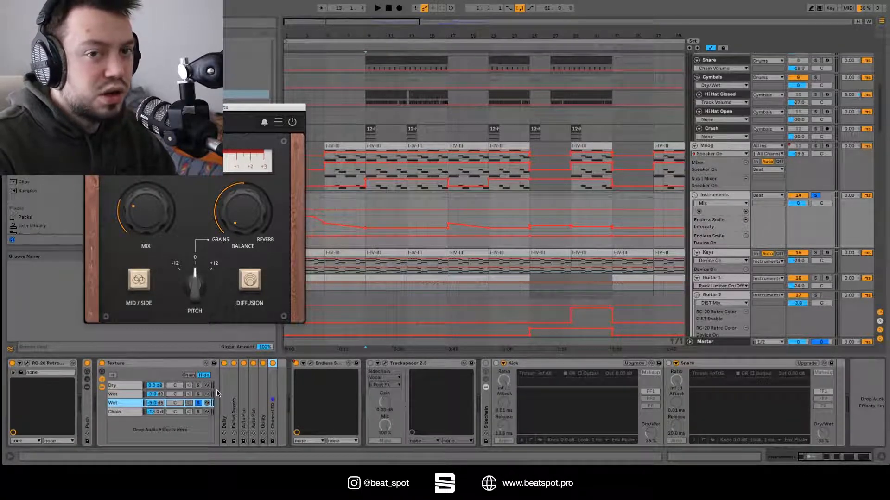
click(358, 195)
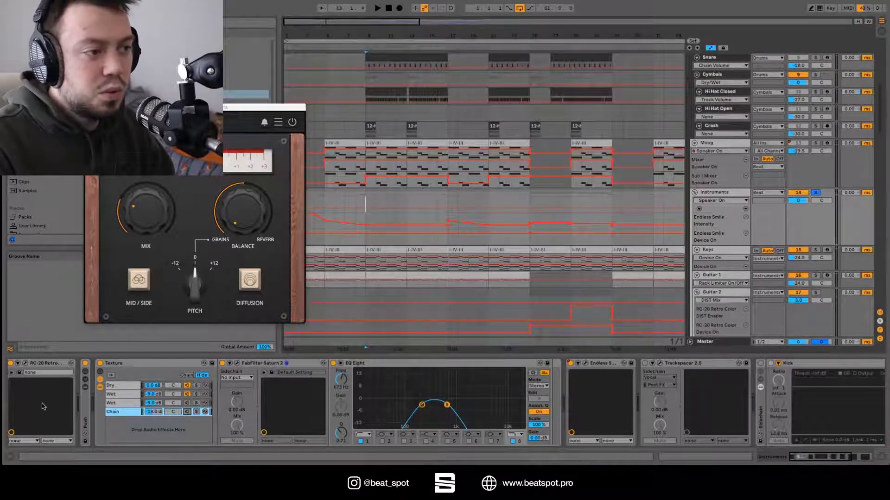
Play the Instruments group with no chain soloed, bypassing and re-enabling the whole Texture rack to compare
key(space)
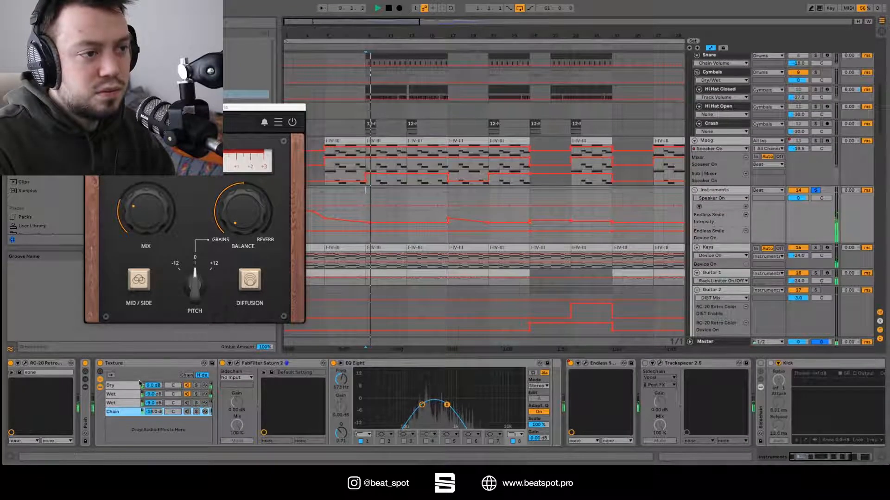
click(100, 363)
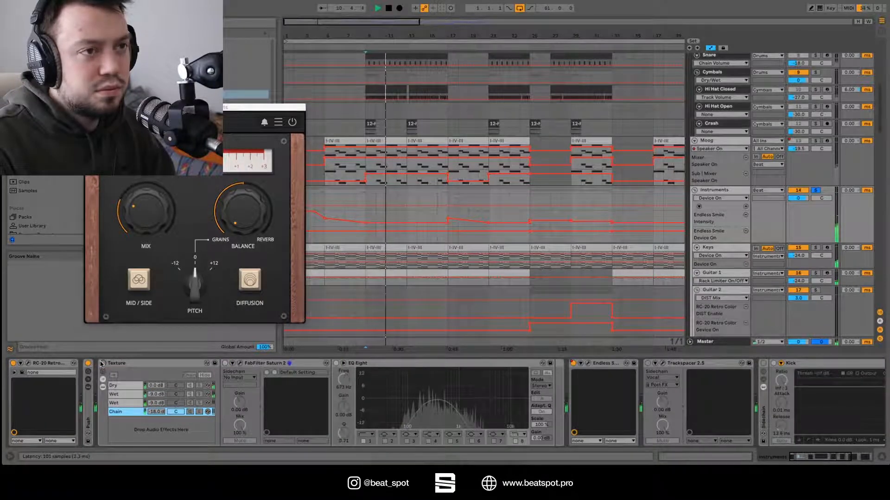
click(101, 363)
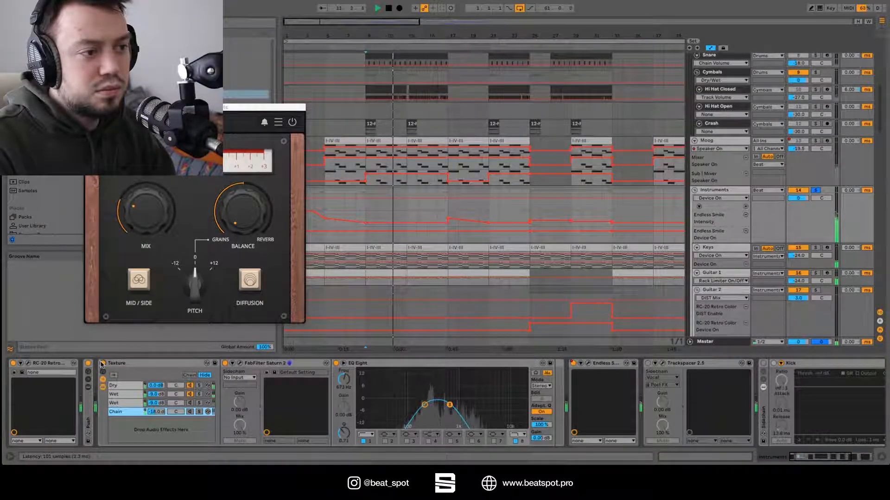
key(space)
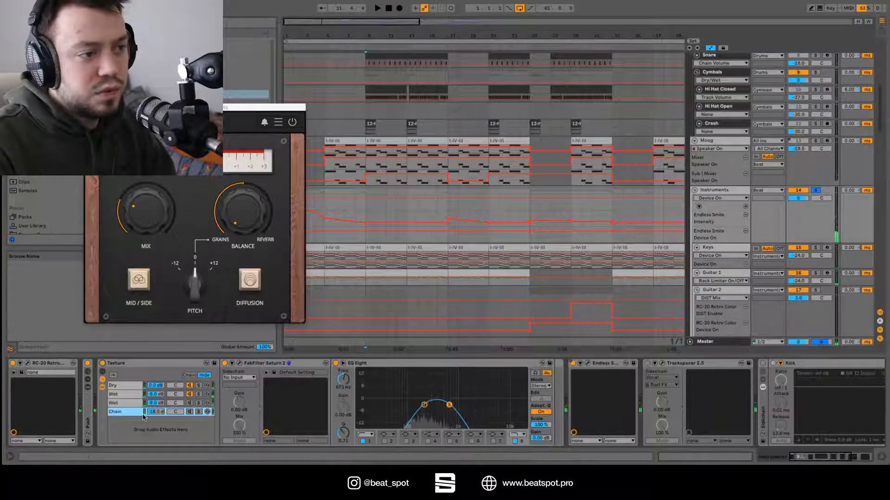
Open FabFilter Saturn 2 in the fourth chain to show its Warm Tape settings, and audition that chain soloed
click(190, 412)
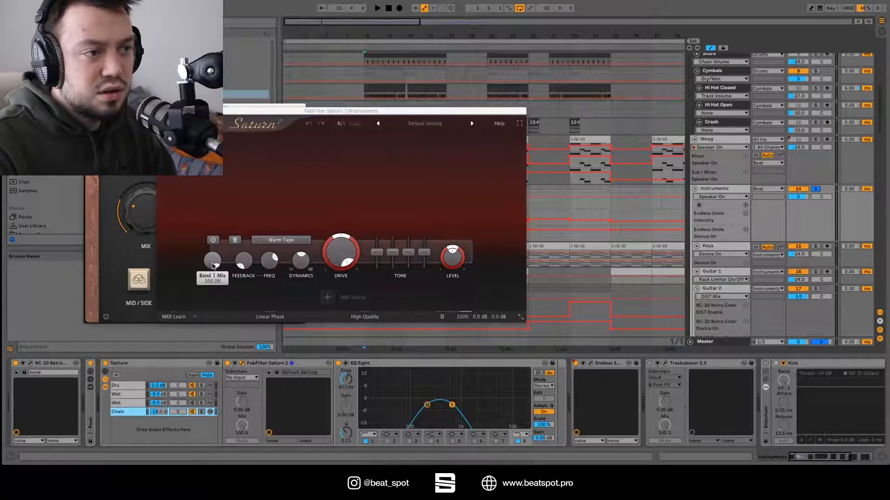
mouse_move(212, 266)
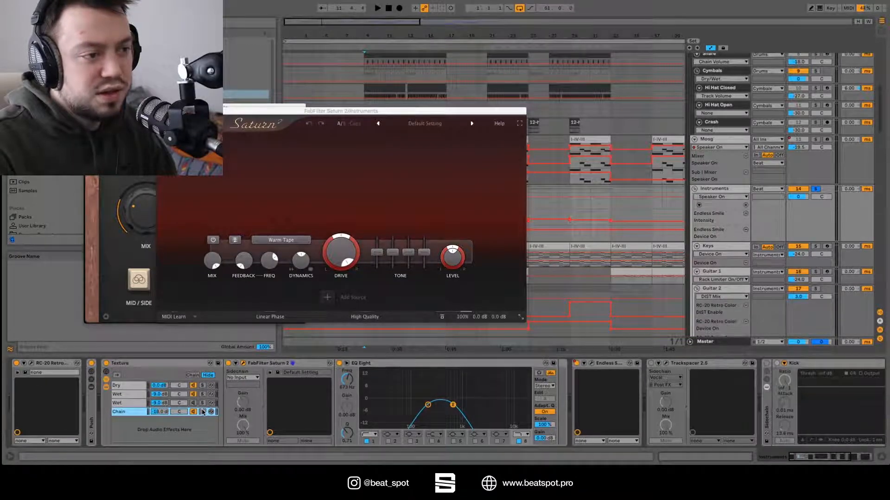
key(space)
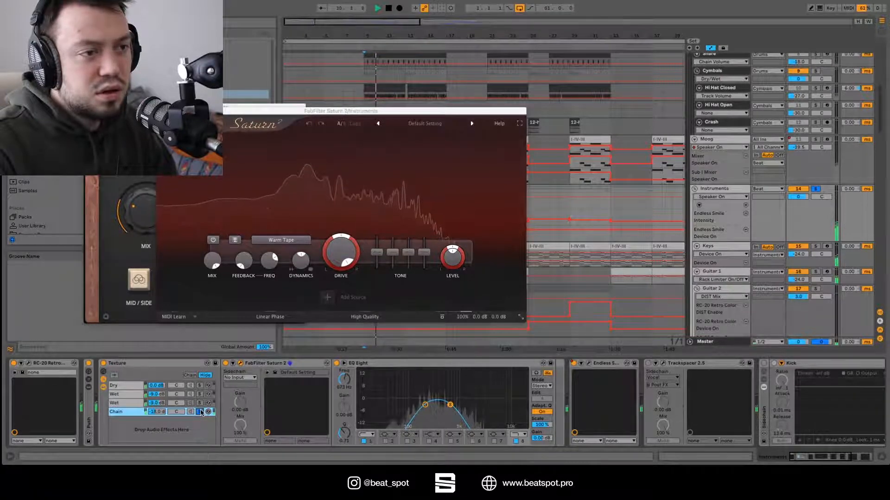
key(space)
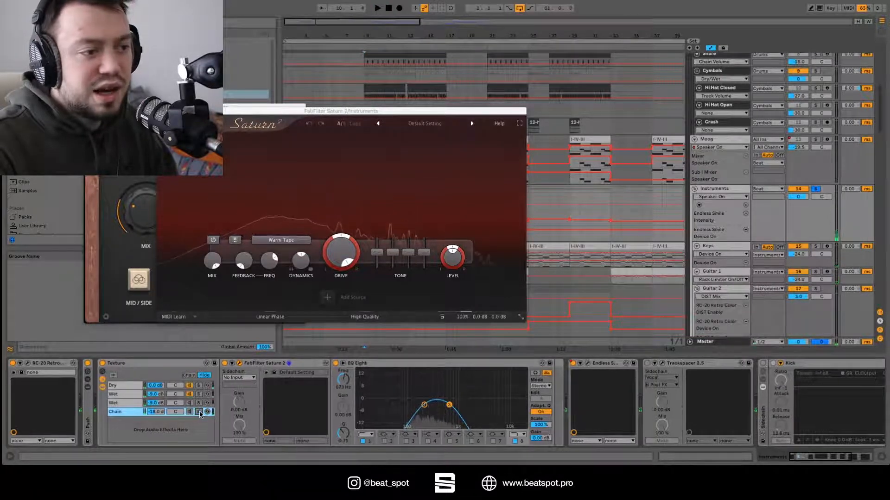
Deactivate the fourth chain and reactivate it during playback to hear what the saturation adds
click(188, 411)
key(space)
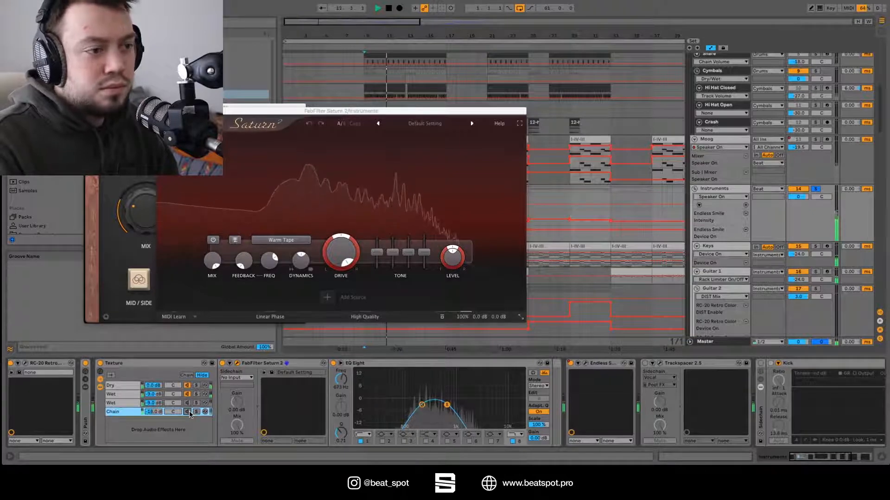
click(189, 412)
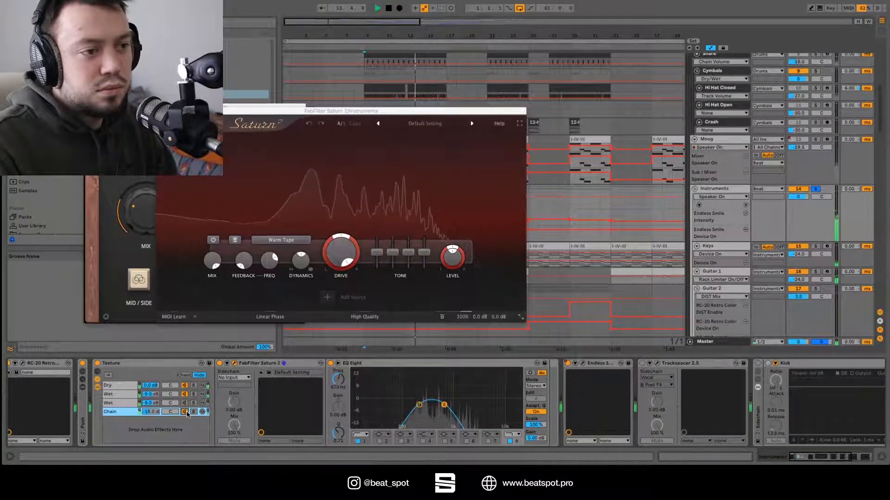
key(space)
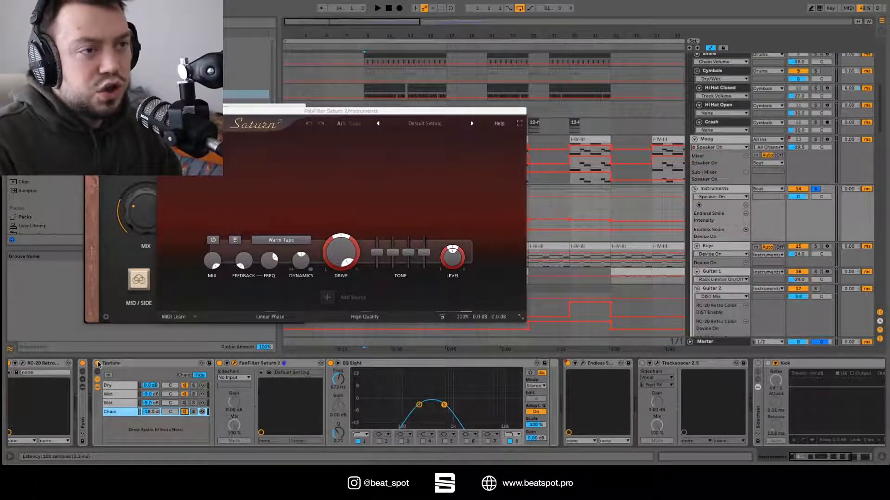
Play the Instruments group while switching the Texture rack off and on twice for a before-and-after comparison
key(space)
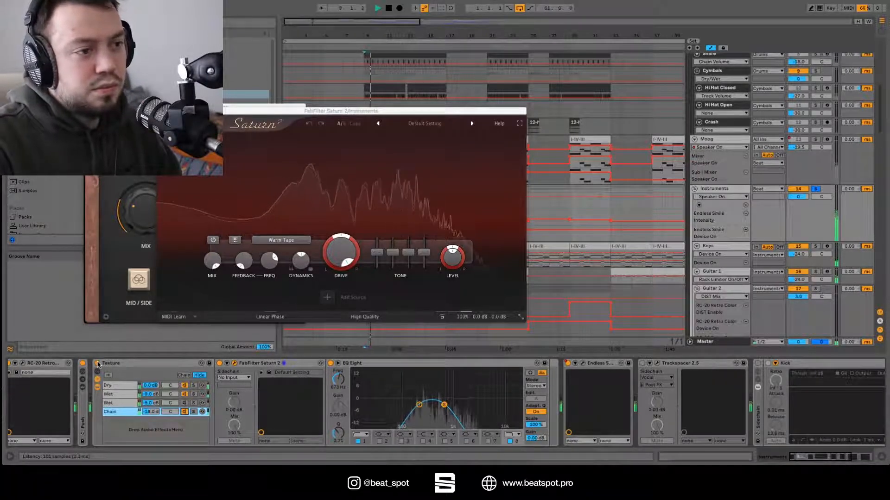
click(97, 364)
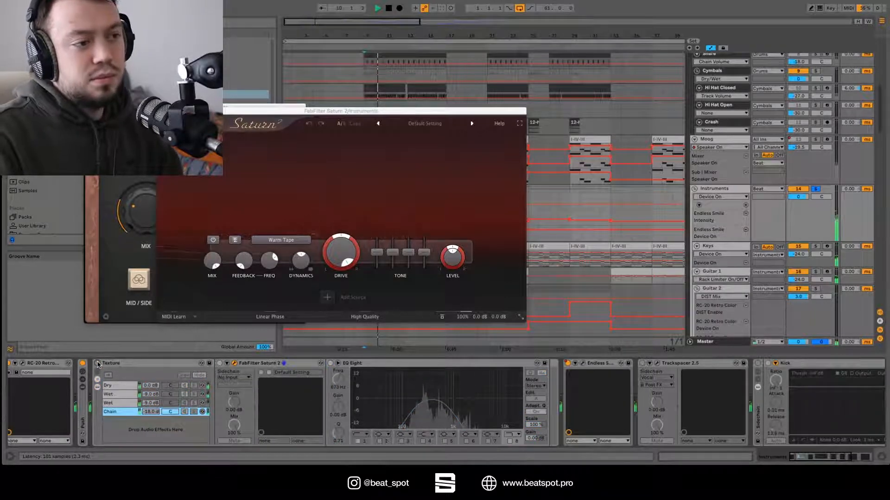
click(98, 364)
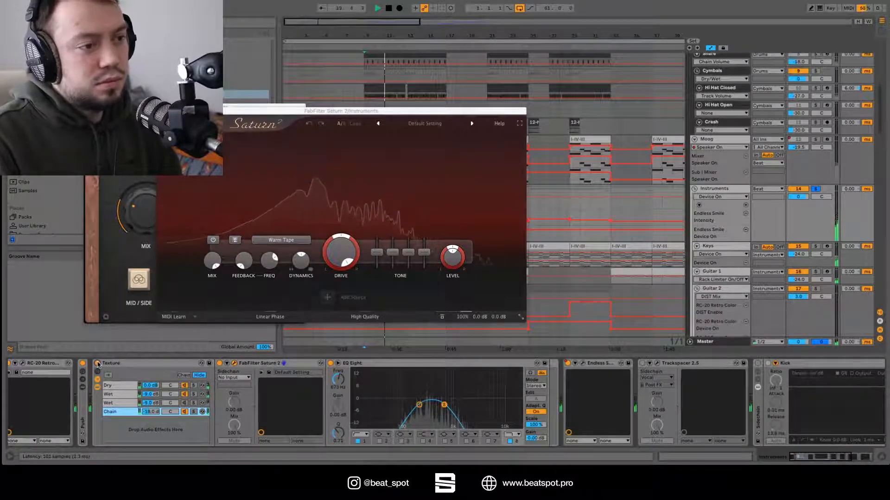
click(97, 365)
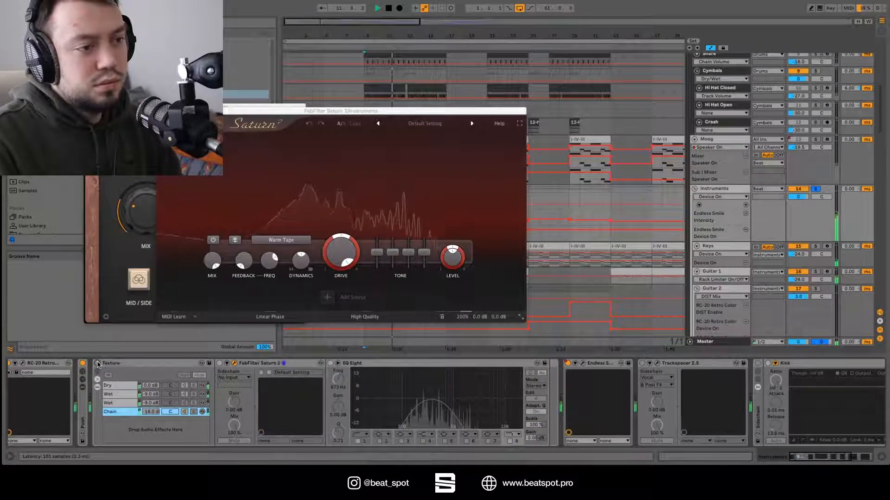
click(98, 365)
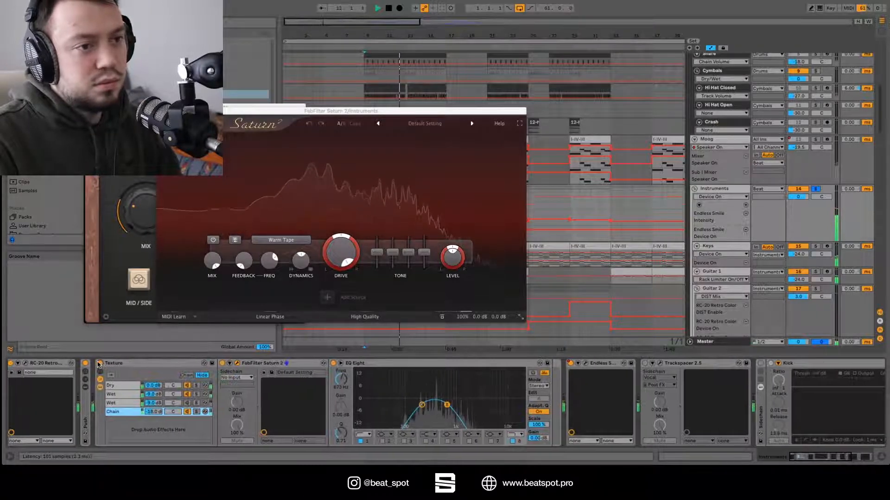
key(space)
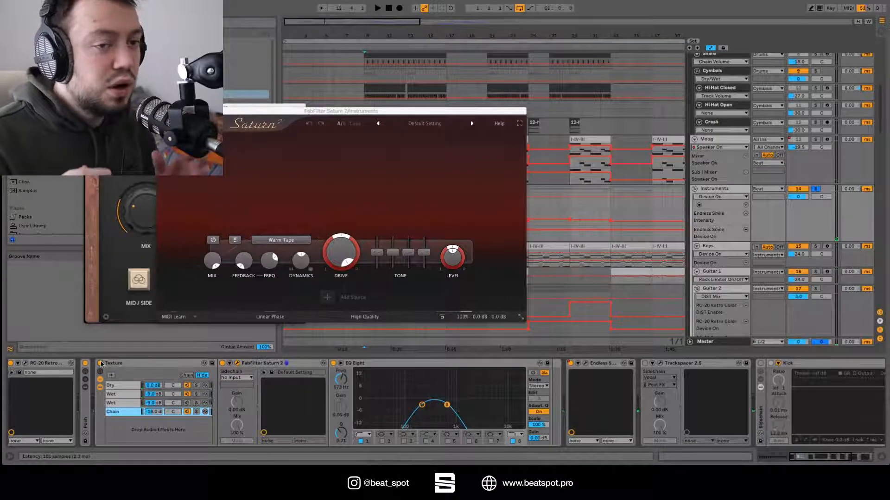
Unsolo the Instruments group and switch on its Trackspacer 2.5 and Sidechain rack
click(815, 189)
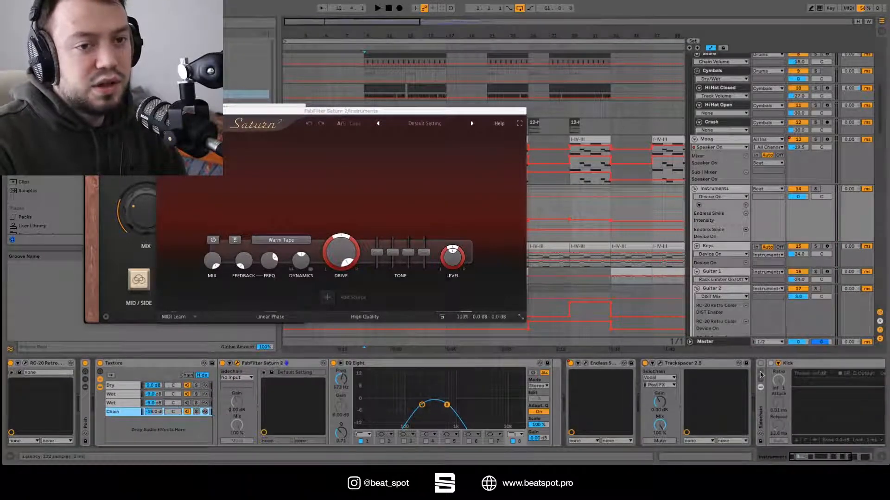
click(760, 374)
click(521, 363)
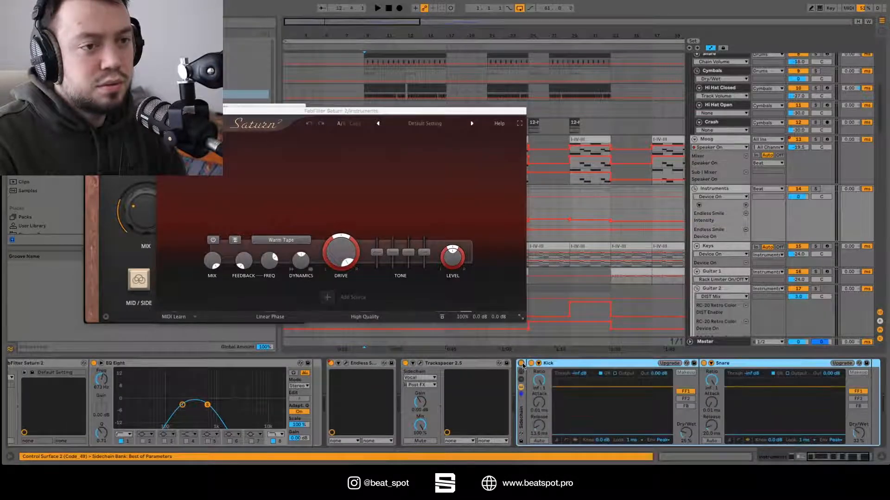
Play the full mix and repeatedly bypass and re-enable the Instruments group's Texture rack to compare the sound with and without it
key(space)
scroll(146, 403, left, 6)
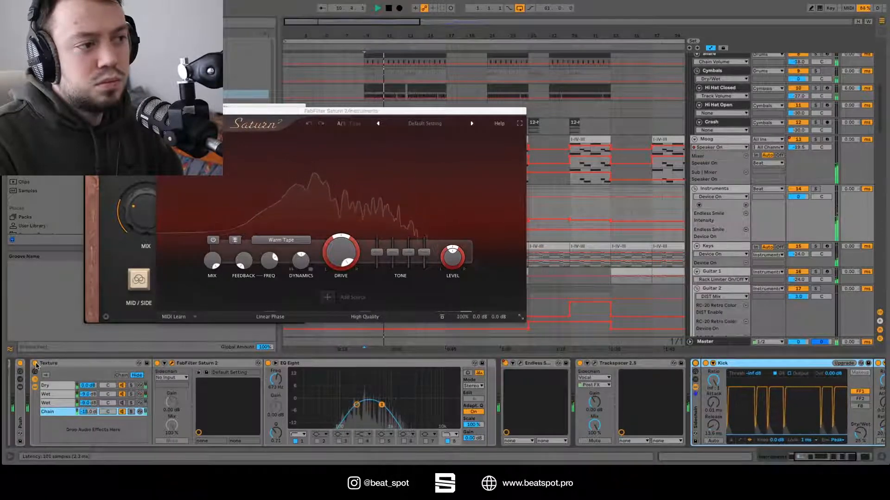
click(36, 364)
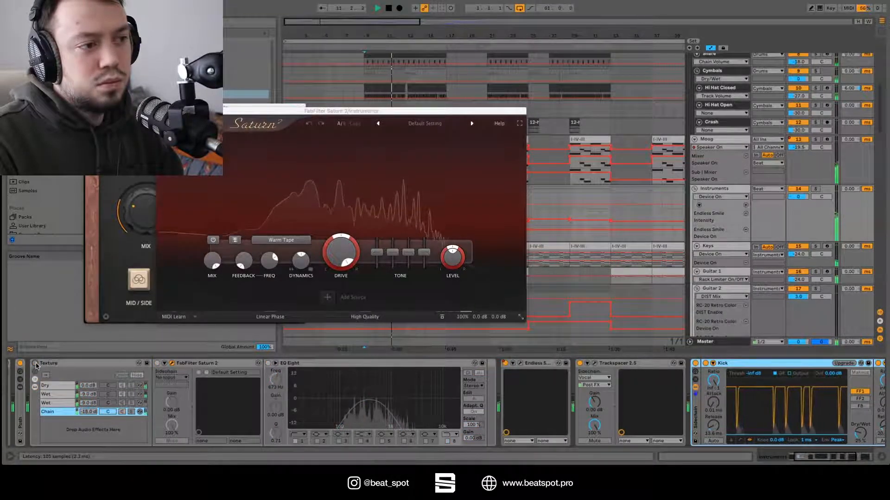
click(35, 364)
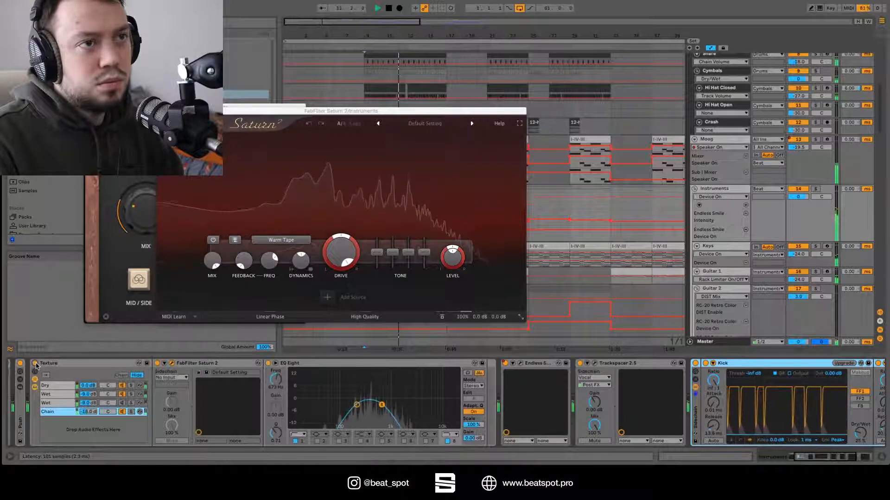
click(35, 364)
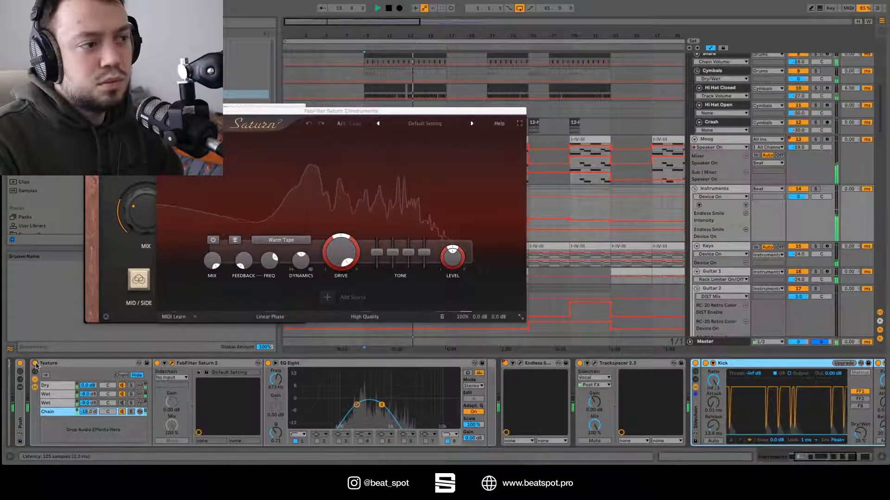
click(35, 364)
click(35, 364)
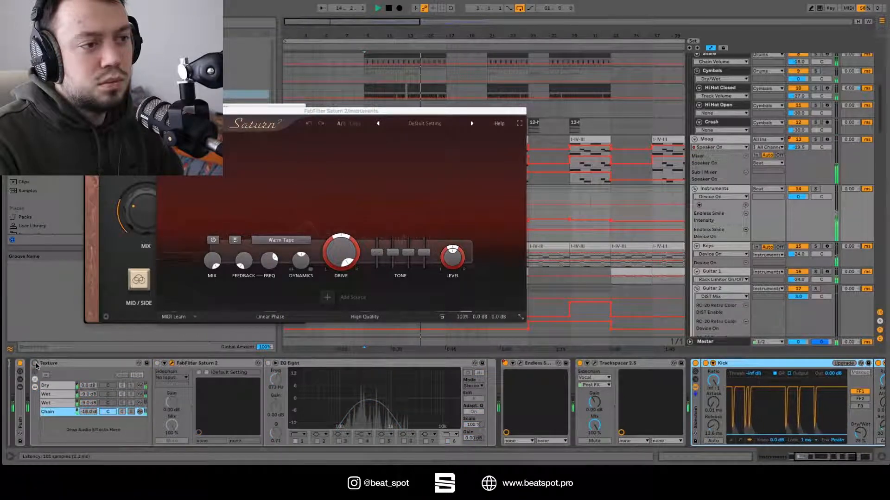
click(36, 364)
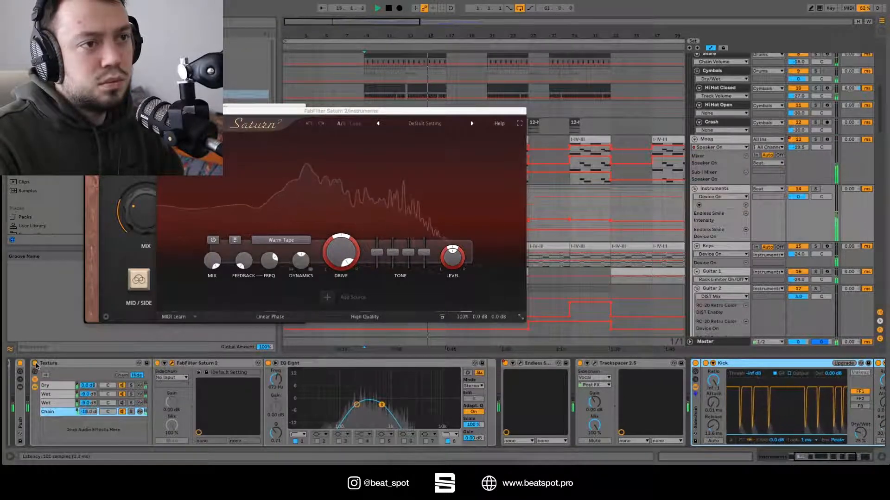
click(36, 365)
click(35, 364)
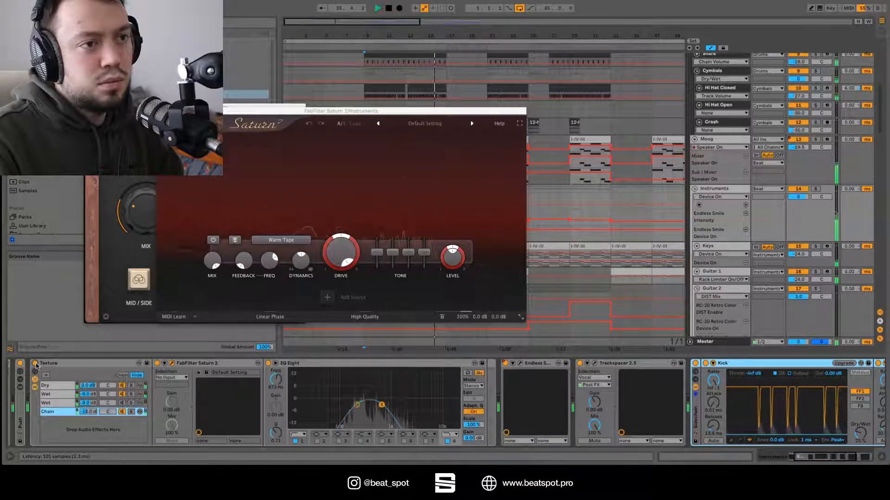
click(36, 364)
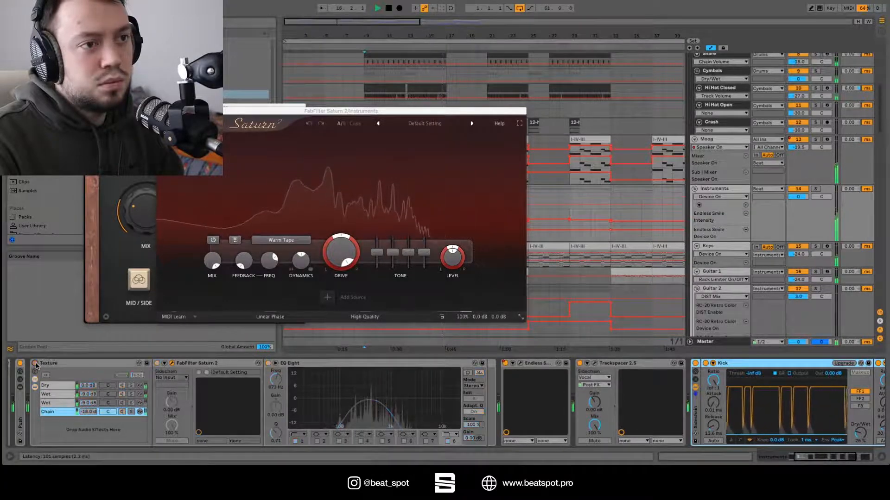